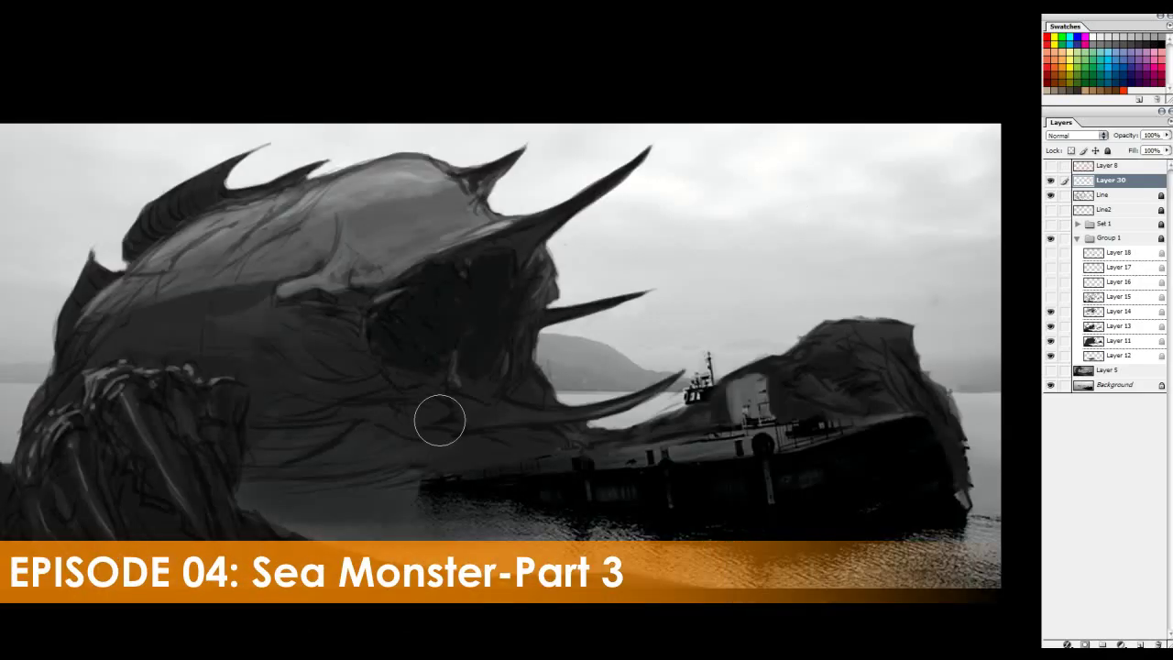
# Sketch a red arrow from the monster's jaw down to the water, and undo the marks
pyautogui.press('b')
pyautogui.moveTo(418, 457); pyautogui.dragTo(454, 444)
pyautogui.moveTo(585, 369); pyautogui.dragTo(429, 500)
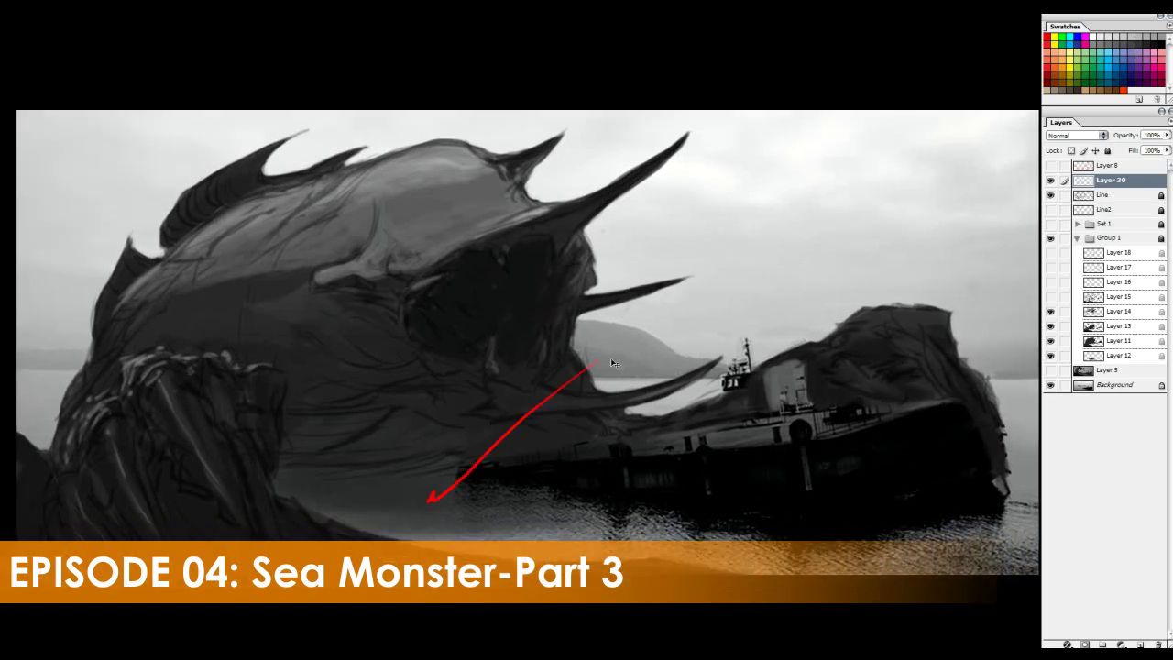
pyautogui.hotkey('ctrl', 'z')
pyautogui.keyDown('ctrl'); pyautogui.click(396, 425); pyautogui.keyUp('ctrl')
pyautogui.moveTo(507, 446); pyautogui.dragTo(555, 417)
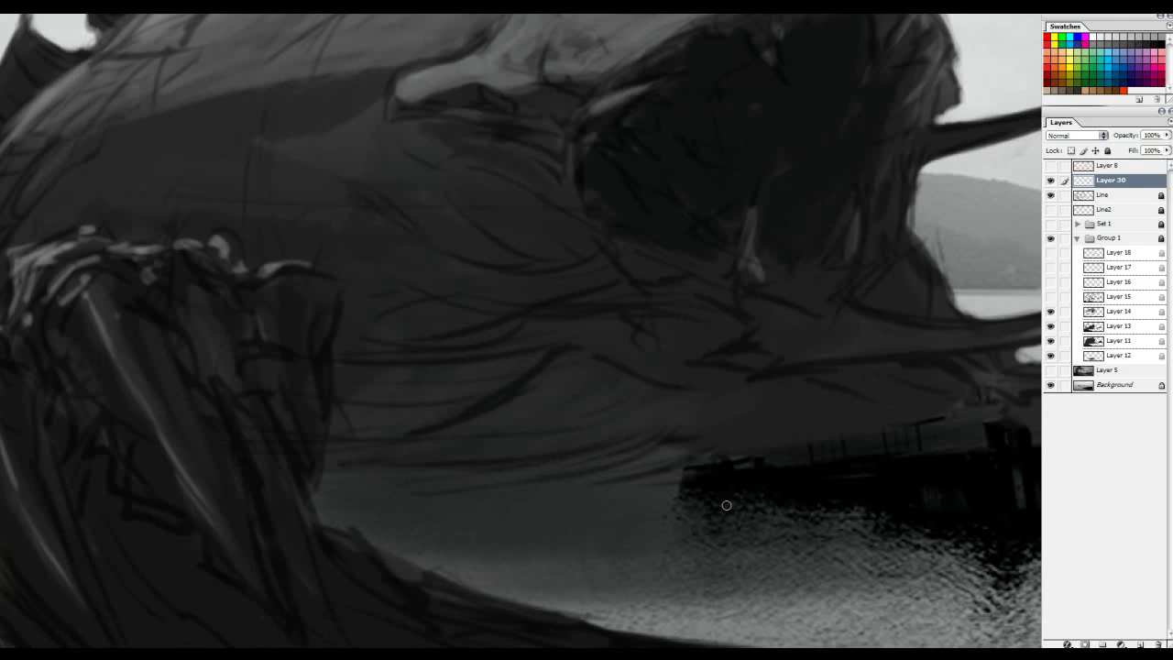
pyautogui.moveTo(746, 425); pyautogui.dragTo(676, 467)
pyautogui.moveTo(486, 392)
pyautogui.mouseDown()
pyautogui.moveTo(375, 478)
pyautogui.moveTo(539, 433)
pyautogui.mouseUp()
pyautogui.hotkey('ctrl', 'z')
# Compare the monster's underside with Layer 14 hidden and shown
pyautogui.click(1050, 312)
pyautogui.click(1046, 315)
pyautogui.click(1046, 314)
pyautogui.click(1046, 315)
pyautogui.click(1046, 314)
# Sketch a red arrow going down to the water and bouncing up to the monster's underside, and undo it
pyautogui.moveTo(418, 426); pyautogui.dragTo(383, 469)
pyautogui.hotkey('ctrl', 'z')
pyautogui.moveTo(479, 399)
pyautogui.mouseDown()
pyautogui.moveTo(536, 516)
pyautogui.moveTo(404, 444)
pyautogui.mouseUp()
pyautogui.hotkey('ctrl', 'z')
pyautogui.moveTo(794, 333); pyautogui.dragTo(574, 488)
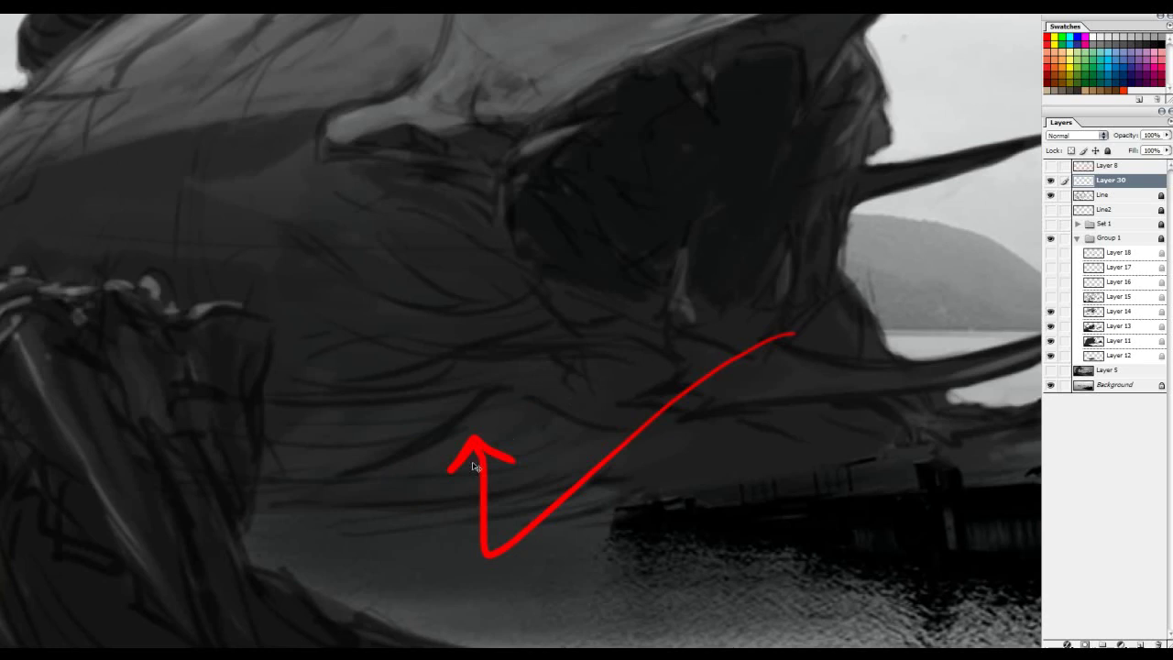
pyautogui.hotkey('ctrl', 'z')
pyautogui.moveTo(629, 362); pyautogui.dragTo(464, 448)
pyautogui.hotkey('ctrl', 'z')
pyautogui.hotkey('ctrl', '-')
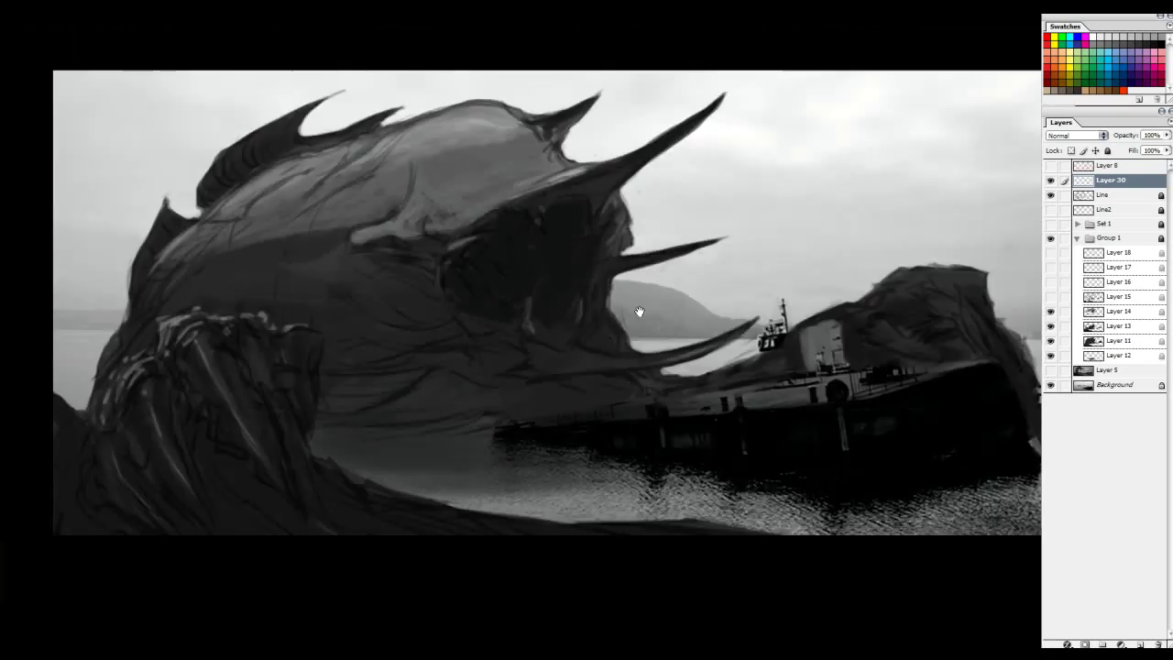
pyautogui.moveTo(640, 311); pyautogui.dragTo(644, 330)
pyautogui.click(469, 201)
pyautogui.moveTo(725, 222); pyautogui.dragTo(744, 258)
pyautogui.moveTo(526, 205); pyautogui.dragTo(791, 182)
pyautogui.moveTo(858, 215); pyautogui.dragTo(535, 252)
pyautogui.moveTo(339, 240)
pyautogui.mouseDown()
pyautogui.moveTo(419, 232)
pyautogui.moveTo(642, 269)
pyautogui.mouseUp()
pyautogui.moveTo(506, 238)
pyautogui.mouseDown()
pyautogui.moveTo(513, 163)
pyautogui.moveTo(294, 394)
pyautogui.moveTo(314, 357)
pyautogui.moveTo(228, 363)
pyautogui.mouseUp()
pyautogui.hotkey('ctrl', 'z')
pyautogui.hotkey('ctrl', 'z')
pyautogui.keyDown('alt'); pyautogui.click(476, 229); pyautogui.keyUp('alt')
pyautogui.keyDown('alt'); pyautogui.click(477, 230); pyautogui.keyUp('alt')
pyautogui.moveTo(324, 158); pyautogui.dragTo(400, 223)
pyautogui.keyDown('ctrl'); pyautogui.click(398, 192); pyautogui.keyUp('ctrl')
pyautogui.keyDown('ctrl'); pyautogui.click(398, 192); pyautogui.keyUp('ctrl')
pyautogui.moveTo(529, 237); pyautogui.dragTo(568, 150)
pyautogui.hotkey('ctrl', 'z')
pyautogui.moveTo(291, 199)
pyautogui.mouseDown()
pyautogui.moveTo(423, 265)
pyautogui.moveTo(403, 274)
pyautogui.mouseUp()
pyautogui.hotkey('ctrl', 'z')
pyautogui.hotkey('ctrl', 'z')
# Paint a solid black open laptop silhouette in the empty sky beside the monster's spikes
pyautogui.moveTo(1007, 182); pyautogui.dragTo(394, 232)
pyautogui.moveTo(787, 159); pyautogui.dragTo(571, 146)
pyautogui.moveTo(829, 167); pyautogui.dragTo(633, 137)
pyautogui.moveTo(574, 211); pyautogui.dragTo(529, 196)
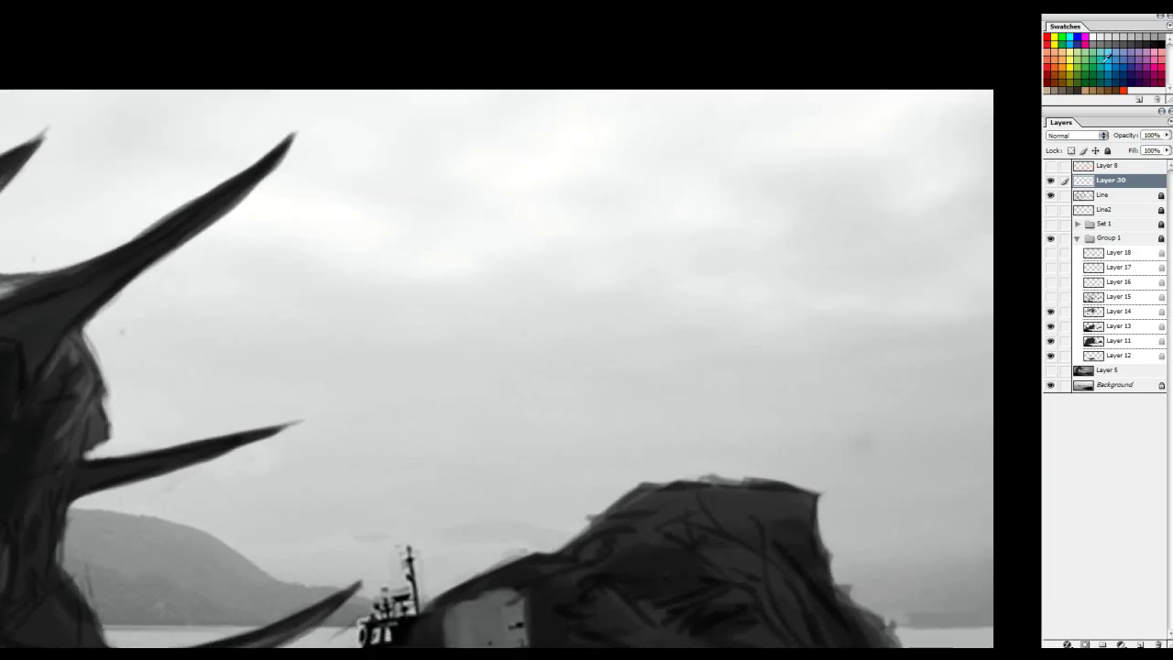
pyautogui.moveTo(409, 224)
pyautogui.mouseDown()
pyautogui.moveTo(525, 189)
pyautogui.moveTo(446, 305)
pyautogui.mouseUp()
pyautogui.moveTo(524, 190)
pyautogui.mouseDown()
pyautogui.moveTo(499, 283)
pyautogui.moveTo(554, 266)
pyautogui.mouseUp()
pyautogui.moveTo(446, 305); pyautogui.dragTo(563, 262)
pyautogui.moveTo(561, 265)
pyautogui.mouseDown()
pyautogui.moveTo(449, 311)
pyautogui.moveTo(504, 346)
pyautogui.moveTo(568, 277)
pyautogui.moveTo(470, 306)
pyautogui.moveTo(490, 346)
pyautogui.moveTo(596, 319)
pyautogui.moveTo(505, 349)
pyautogui.moveTo(611, 310)
pyautogui.moveTo(553, 335)
pyautogui.mouseUp()
pyautogui.moveTo(470, 313)
pyautogui.mouseDown()
pyautogui.moveTo(548, 285)
pyautogui.moveTo(470, 320)
pyautogui.moveTo(494, 322)
pyautogui.moveTo(495, 336)
pyautogui.moveTo(591, 306)
pyautogui.moveTo(524, 307)
pyautogui.moveTo(566, 289)
pyautogui.moveTo(542, 286)
pyautogui.moveTo(564, 279)
pyautogui.moveTo(569, 297)
pyautogui.moveTo(606, 299)
pyautogui.moveTo(560, 309)
pyautogui.moveTo(512, 284)
pyautogui.moveTo(541, 275)
pyautogui.mouseUp()
pyautogui.moveTo(430, 233)
pyautogui.mouseDown()
pyautogui.moveTo(456, 298)
pyautogui.moveTo(433, 228)
pyautogui.moveTo(479, 286)
pyautogui.moveTo(477, 266)
pyautogui.moveTo(507, 238)
pyautogui.moveTo(540, 256)
pyautogui.moveTo(471, 225)
pyautogui.moveTo(502, 205)
pyautogui.moveTo(475, 207)
pyautogui.moveTo(518, 194)
pyautogui.moveTo(483, 234)
pyautogui.moveTo(481, 260)
pyautogui.moveTo(508, 271)
pyautogui.moveTo(542, 247)
pyautogui.moveTo(521, 244)
pyautogui.moveTo(535, 259)
pyautogui.moveTo(451, 301)
pyautogui.mouseUp()
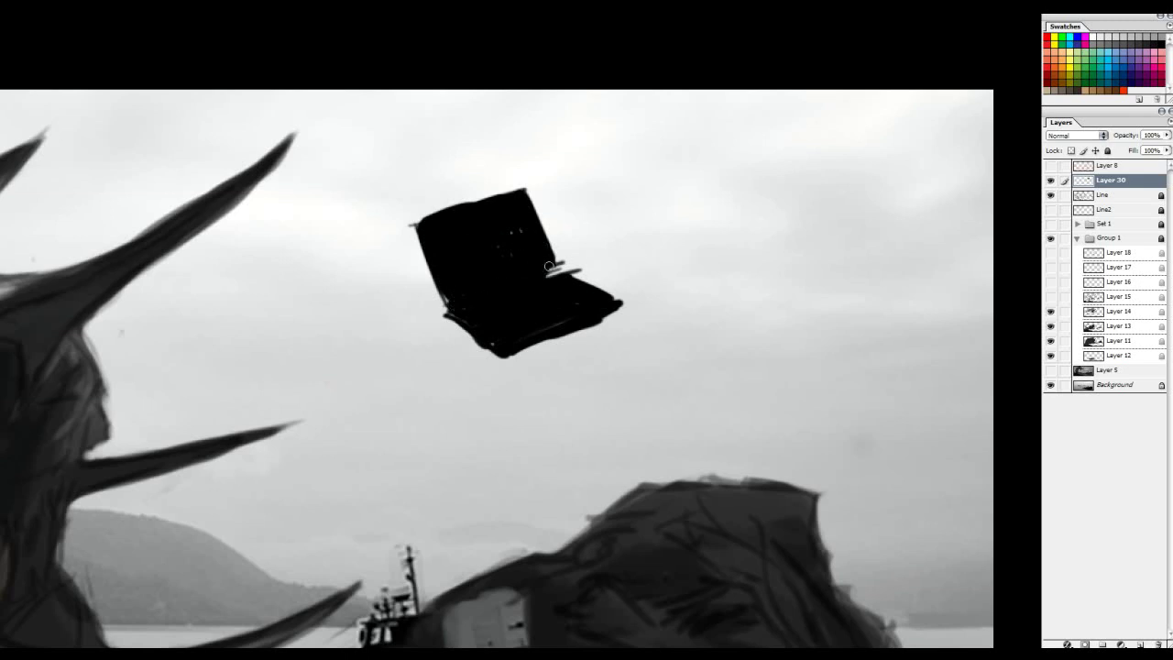
# Paint dark grey screen and keyboard areas inside the black laptop silhouette
pyautogui.hotkey('ctrl', 'z')
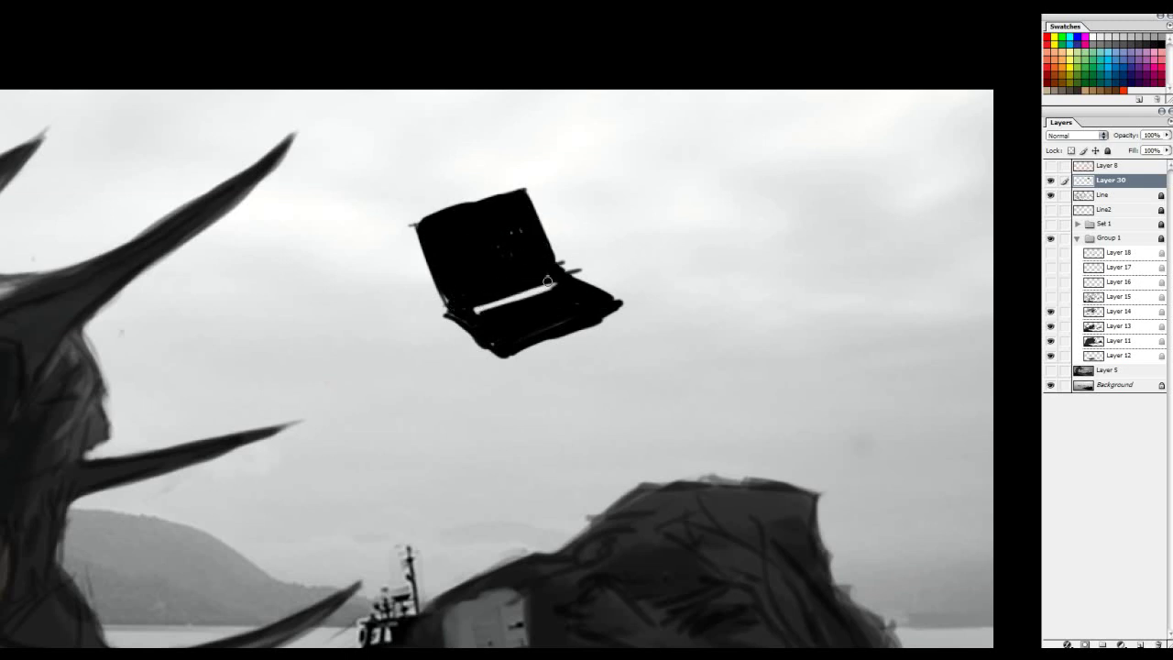
pyautogui.moveTo(551, 287)
pyautogui.mouseDown()
pyautogui.moveTo(478, 310)
pyautogui.moveTo(551, 285)
pyautogui.moveTo(486, 317)
pyautogui.moveTo(561, 288)
pyautogui.moveTo(555, 296)
pyautogui.moveTo(574, 295)
pyautogui.moveTo(535, 323)
pyautogui.mouseUp()
pyautogui.moveTo(463, 288); pyautogui.dragTo(541, 268)
pyautogui.moveTo(523, 201)
pyautogui.mouseDown()
pyautogui.moveTo(539, 244)
pyautogui.moveTo(439, 223)
pyautogui.mouseUp()
pyautogui.moveTo(439, 222)
pyautogui.mouseDown()
pyautogui.moveTo(526, 221)
pyautogui.moveTo(474, 264)
pyautogui.moveTo(548, 255)
pyautogui.moveTo(449, 266)
pyautogui.moveTo(451, 281)
pyautogui.moveTo(501, 270)
pyautogui.moveTo(525, 233)
pyautogui.mouseUp()
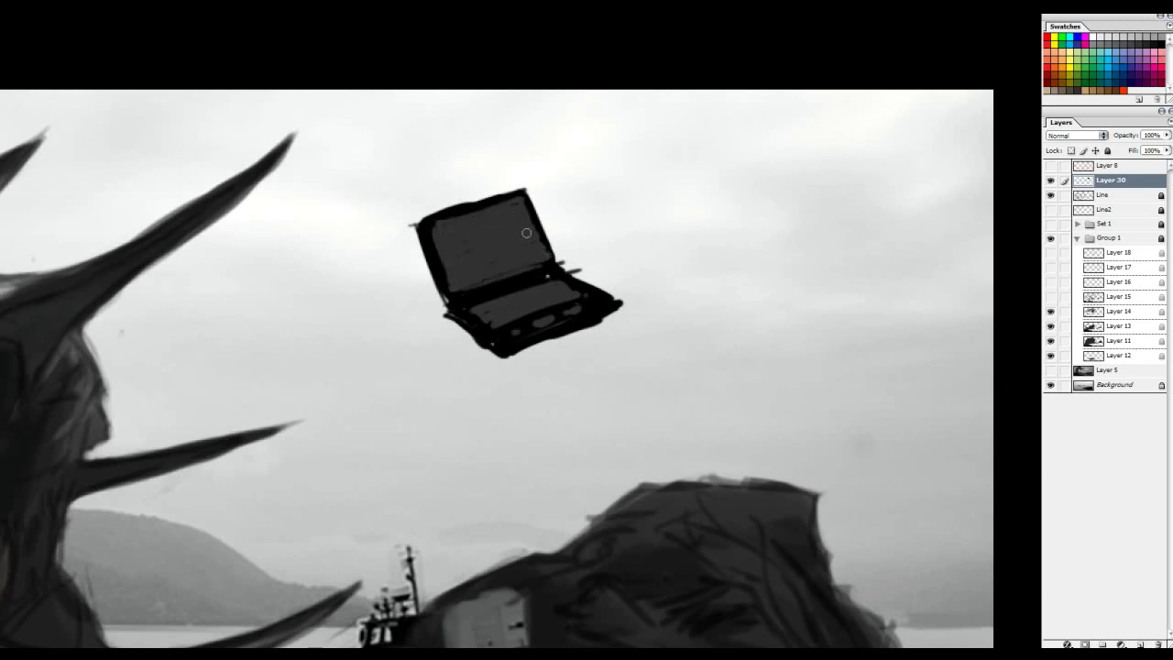
# Erase the ragged outer edges of the black laptop to give it a cleaner outline
pyautogui.press('e')
pyautogui.rightClick(589, 257)
pyautogui.click(723, 323)
pyautogui.click(580, 270)
pyautogui.moveTo(582, 271); pyautogui.dragTo(563, 264)
pyautogui.moveTo(582, 279)
pyautogui.mouseDown()
pyautogui.moveTo(635, 305)
pyautogui.moveTo(618, 297)
pyautogui.moveTo(621, 325)
pyautogui.moveTo(515, 355)
pyautogui.moveTo(622, 315)
pyautogui.moveTo(495, 355)
pyautogui.moveTo(441, 321)
pyautogui.mouseUp()
pyautogui.moveTo(412, 229); pyautogui.dragTo(437, 292)
pyautogui.moveTo(420, 251); pyautogui.dragTo(418, 225)
pyautogui.moveTo(526, 189); pyautogui.dragTo(394, 220)
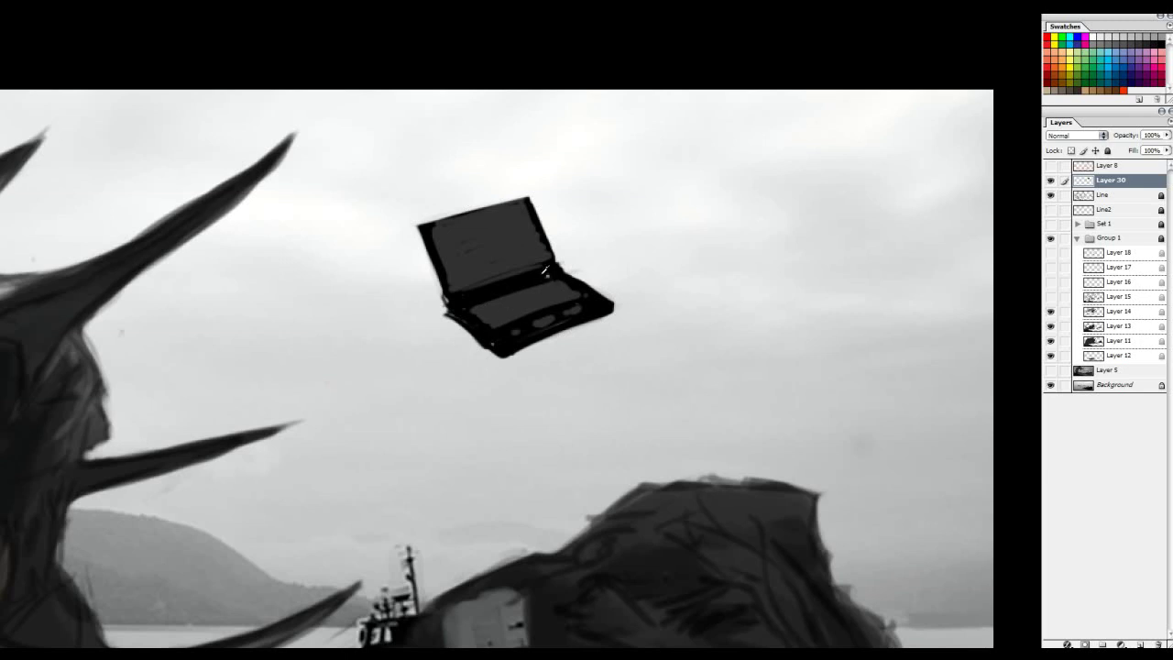
pyautogui.moveTo(454, 305)
pyautogui.mouseDown()
pyautogui.moveTo(419, 233)
pyautogui.moveTo(429, 259)
pyautogui.mouseUp()
# Paint a light grey laptop silhouette beside the black one and add lighter screen and keyboard areas
pyautogui.moveTo(881, 373); pyautogui.dragTo(863, 368)
pyautogui.moveTo(728, 256)
pyautogui.mouseDown()
pyautogui.moveTo(834, 238)
pyautogui.moveTo(528, 231)
pyautogui.mouseUp()
pyautogui.moveTo(560, 312); pyautogui.dragTo(489, 338)
pyautogui.hotkey('ctrl', 'z')
pyautogui.moveTo(600, 307); pyautogui.dragTo(520, 334)
pyautogui.moveTo(524, 334)
pyautogui.mouseDown()
pyautogui.moveTo(561, 360)
pyautogui.moveTo(623, 304)
pyautogui.moveTo(543, 344)
pyautogui.moveTo(573, 352)
pyautogui.moveTo(665, 333)
pyautogui.mouseUp()
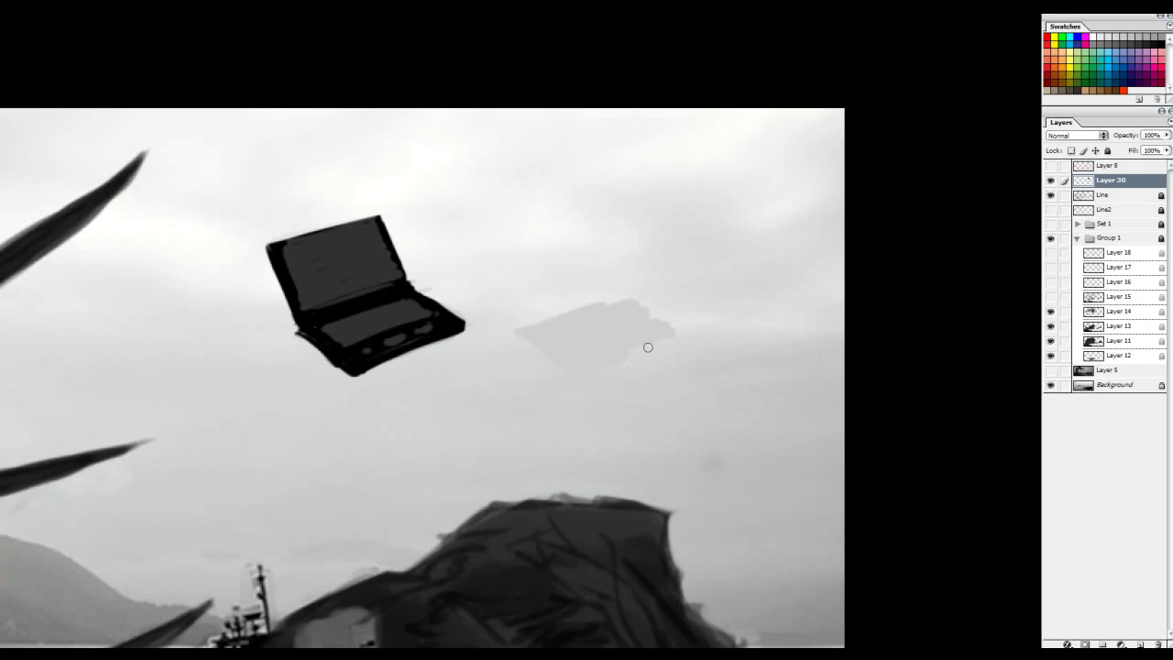
pyautogui.moveTo(623, 299); pyautogui.dragTo(672, 327)
pyautogui.moveTo(629, 290); pyautogui.dragTo(582, 304)
pyautogui.moveTo(500, 254)
pyautogui.mouseDown()
pyautogui.moveTo(526, 319)
pyautogui.moveTo(593, 233)
pyautogui.mouseUp()
pyautogui.moveTo(594, 233)
pyautogui.mouseDown()
pyautogui.moveTo(615, 282)
pyautogui.moveTo(518, 279)
pyautogui.moveTo(527, 330)
pyautogui.mouseUp()
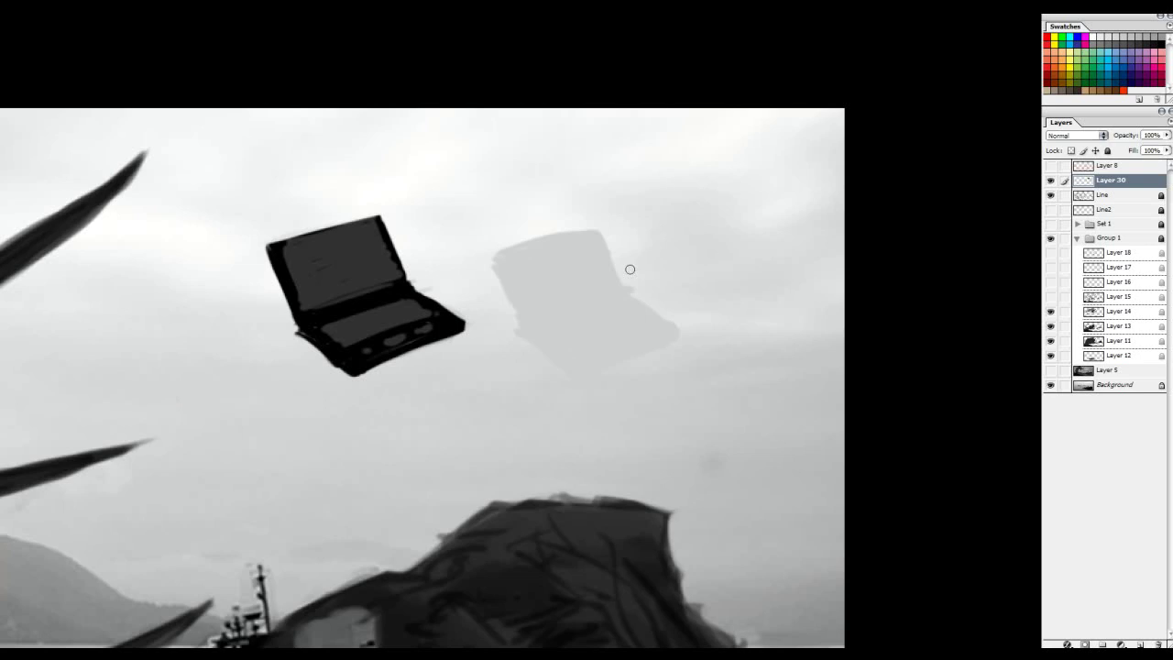
pyautogui.moveTo(530, 253)
pyautogui.mouseDown()
pyautogui.moveTo(505, 259)
pyautogui.moveTo(550, 257)
pyautogui.moveTo(550, 275)
pyautogui.moveTo(595, 269)
pyautogui.moveTo(555, 327)
pyautogui.moveTo(636, 309)
pyautogui.moveTo(578, 349)
pyautogui.moveTo(636, 338)
pyautogui.mouseUp()
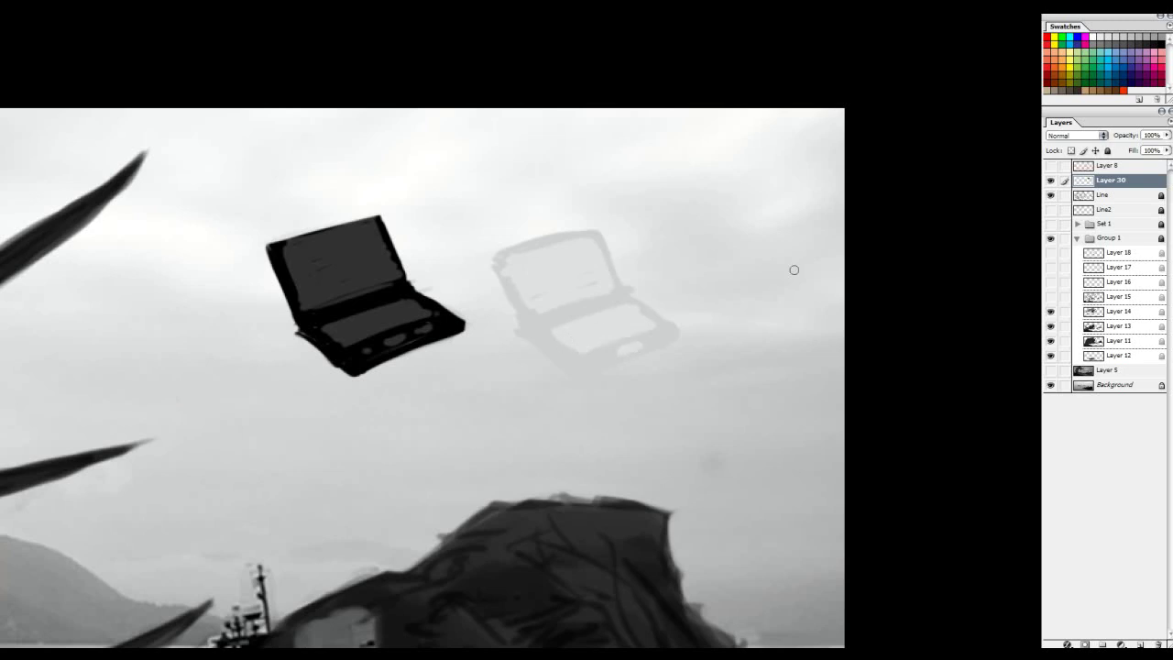
# Paint soft dark shadows behind both laptops on a new layer beneath Layer 30
pyautogui.click(1139, 644)
pyautogui.moveTo(1121, 182); pyautogui.dragTo(1110, 201)
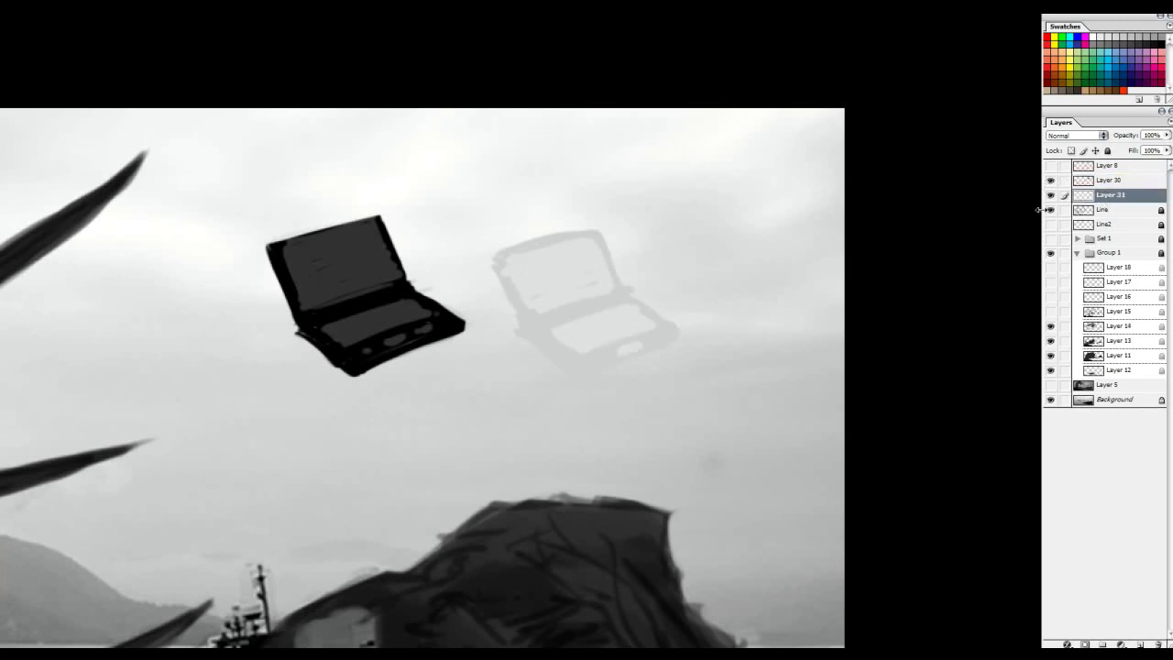
pyautogui.rightClick(597, 331)
pyautogui.click(615, 510)
pyautogui.click(940, 280)
pyautogui.moveTo(596, 362); pyautogui.dragTo(667, 329)
pyautogui.hotkey('ctrl', 'z')
pyautogui.moveTo(531, 323); pyautogui.dragTo(681, 321)
pyautogui.moveTo(379, 345)
pyautogui.mouseDown()
pyautogui.moveTo(318, 351)
pyautogui.moveTo(436, 317)
pyautogui.mouseUp()
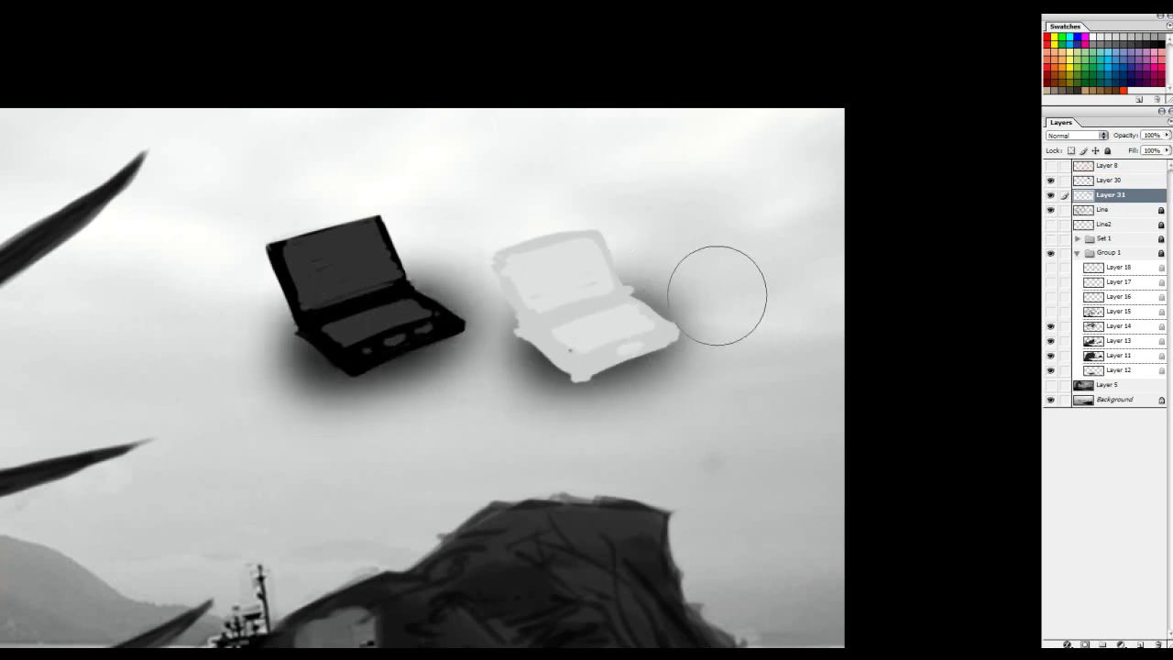
pyautogui.moveTo(669, 335); pyautogui.dragTo(731, 325)
pyautogui.keyDown('alt'); pyautogui.click(731, 325); pyautogui.keyUp('alt')
pyautogui.keyDown('alt'); pyautogui.click(726, 321); pyautogui.keyUp('alt')
pyautogui.moveTo(907, 218); pyautogui.dragTo(688, 310)
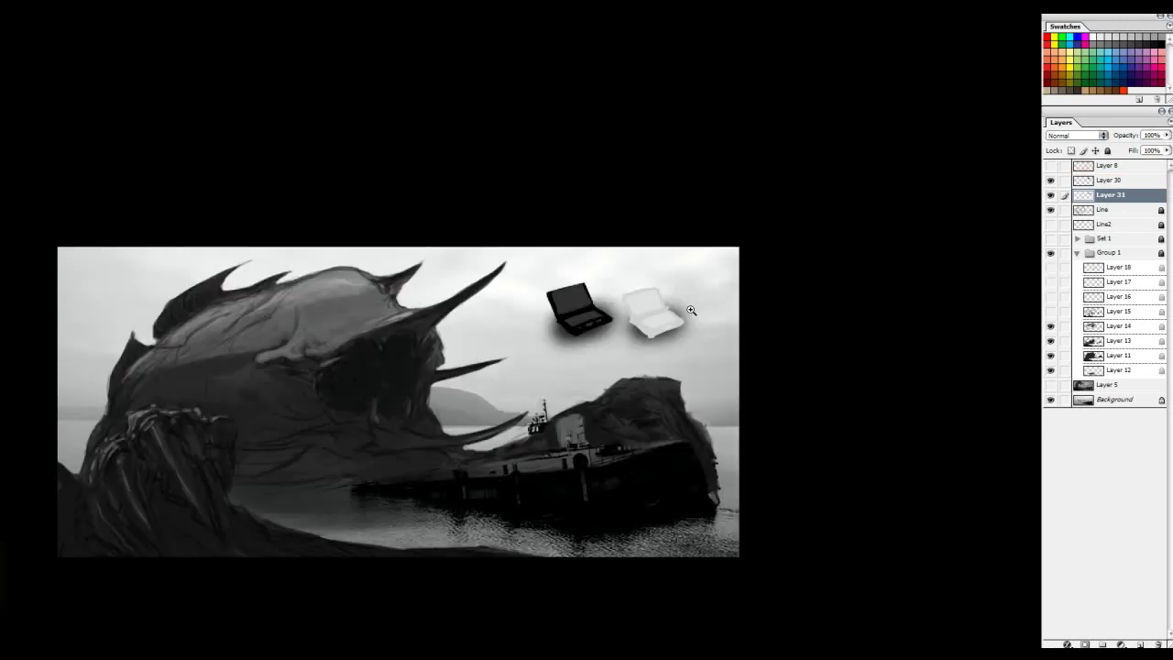
pyautogui.keyDown('ctrl'); pyautogui.click(670, 336); pyautogui.keyUp('ctrl')
pyautogui.keyDown('ctrl'); pyautogui.click(669, 335); pyautogui.keyUp('ctrl')
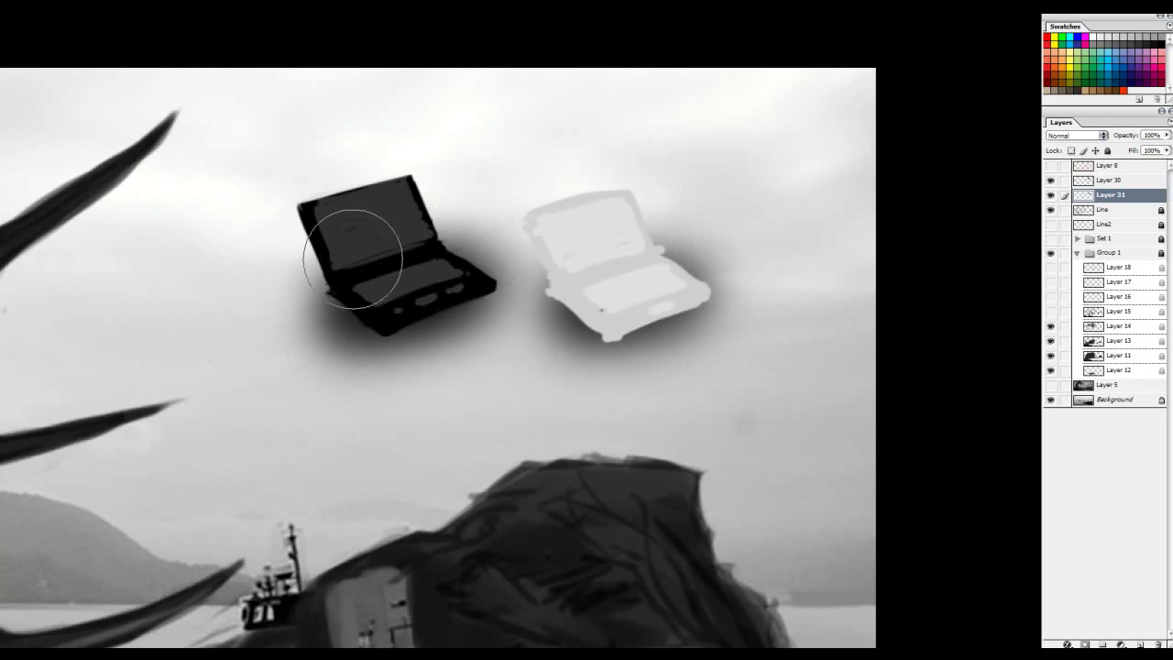
# Try brush marks around the monster's back fins and head, undoing each one
pyautogui.moveTo(204, 331); pyautogui.dragTo(696, 317)
pyautogui.moveTo(251, 275); pyautogui.dragTo(635, 338)
pyautogui.moveTo(290, 230); pyautogui.dragTo(489, 209)
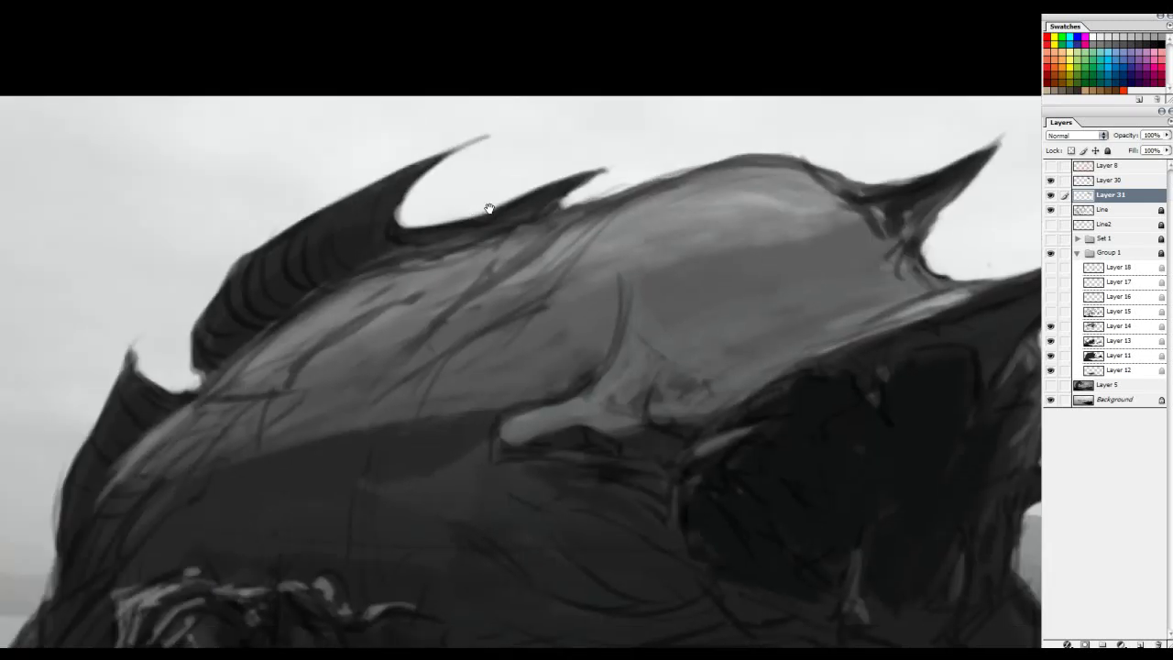
pyautogui.rightClick(330, 231)
pyautogui.click(447, 350)
pyautogui.moveTo(278, 168); pyautogui.dragTo(326, 208)
pyautogui.hotkey('ctrl', 'z')
pyautogui.moveTo(490, 180); pyautogui.dragTo(419, 233)
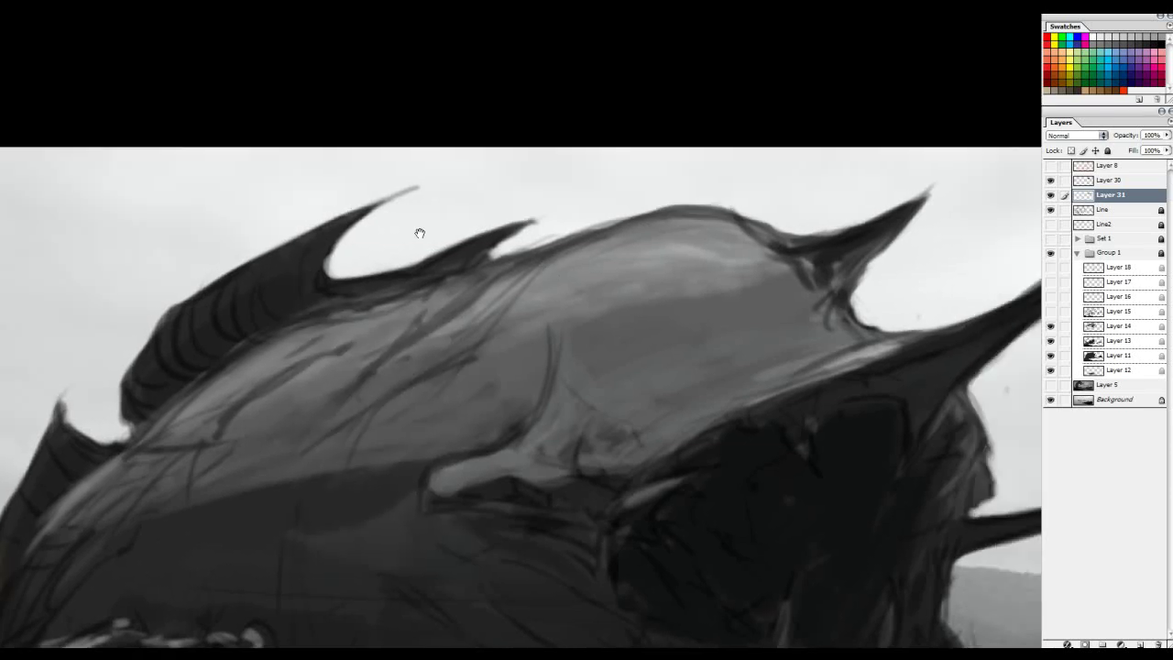
pyautogui.moveTo(507, 164)
pyautogui.mouseDown()
pyautogui.moveTo(418, 227)
pyautogui.moveTo(436, 212)
pyautogui.mouseUp()
pyautogui.hotkey('ctrl', 'z')
pyautogui.moveTo(621, 251); pyautogui.dragTo(634, 250)
pyautogui.hotkey('ctrl', 'z')
pyautogui.moveTo(298, 259)
pyautogui.mouseDown()
pyautogui.moveTo(237, 278)
pyautogui.moveTo(276, 266)
pyautogui.mouseUp()
pyautogui.hotkey('ctrl', 'z')
# Delete Layer 30 and Layer 31 containing the laptops and shadows, and add a new blank layer
pyautogui.moveTo(1006, 191)
pyautogui.mouseDown()
pyautogui.moveTo(491, 210)
pyautogui.moveTo(169, 177)
pyautogui.mouseUp()
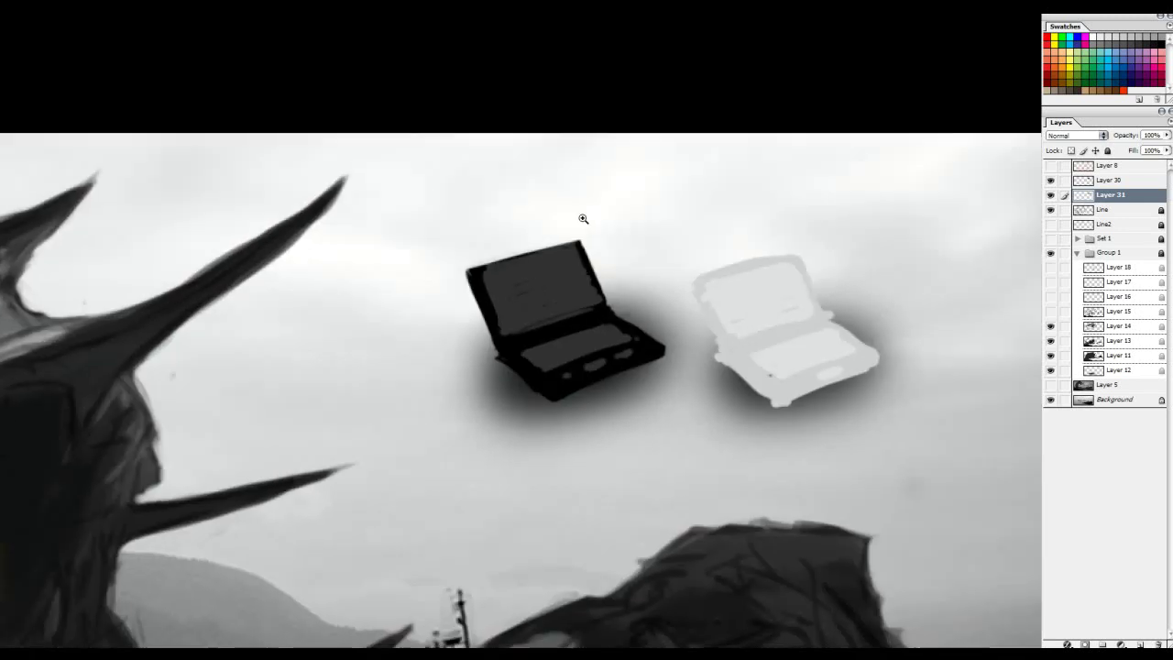
pyautogui.keyDown('alt'); pyautogui.click(802, 253); pyautogui.keyUp('alt')
pyautogui.click(1050, 182)
pyautogui.click(1049, 182)
pyautogui.click(1103, 181)
pyautogui.moveTo(814, 178); pyautogui.dragTo(736, 269)
pyautogui.keyDown('ctrl'); pyautogui.click(731, 266); pyautogui.keyUp('ctrl')
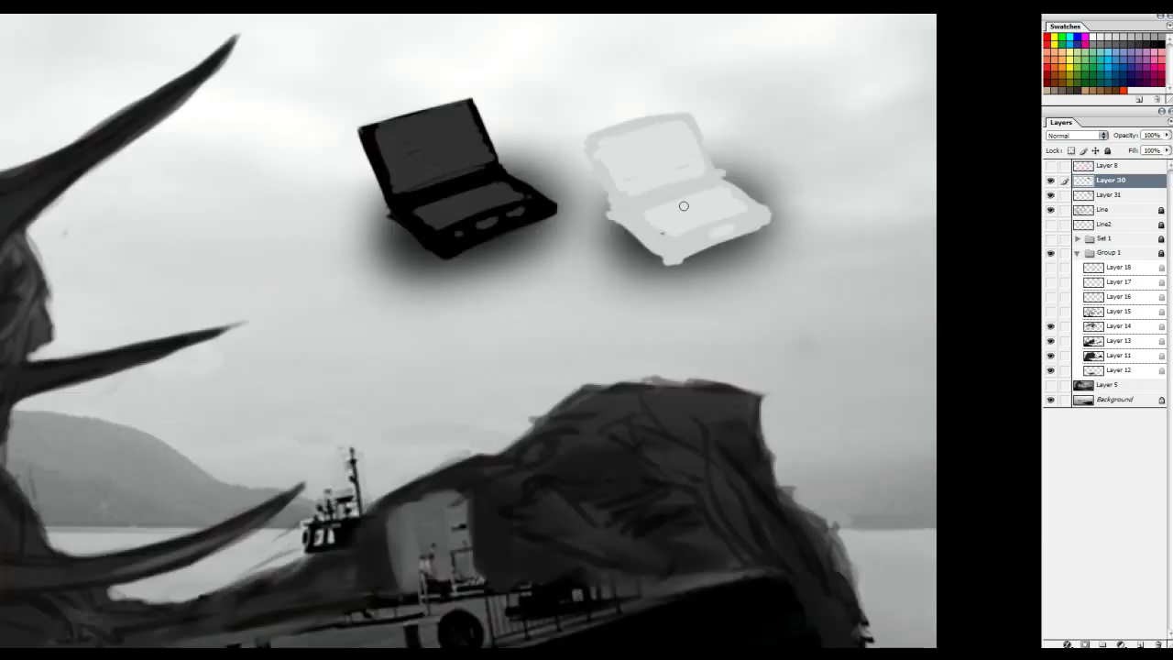
pyautogui.press('Delete')
pyautogui.press('Delete')
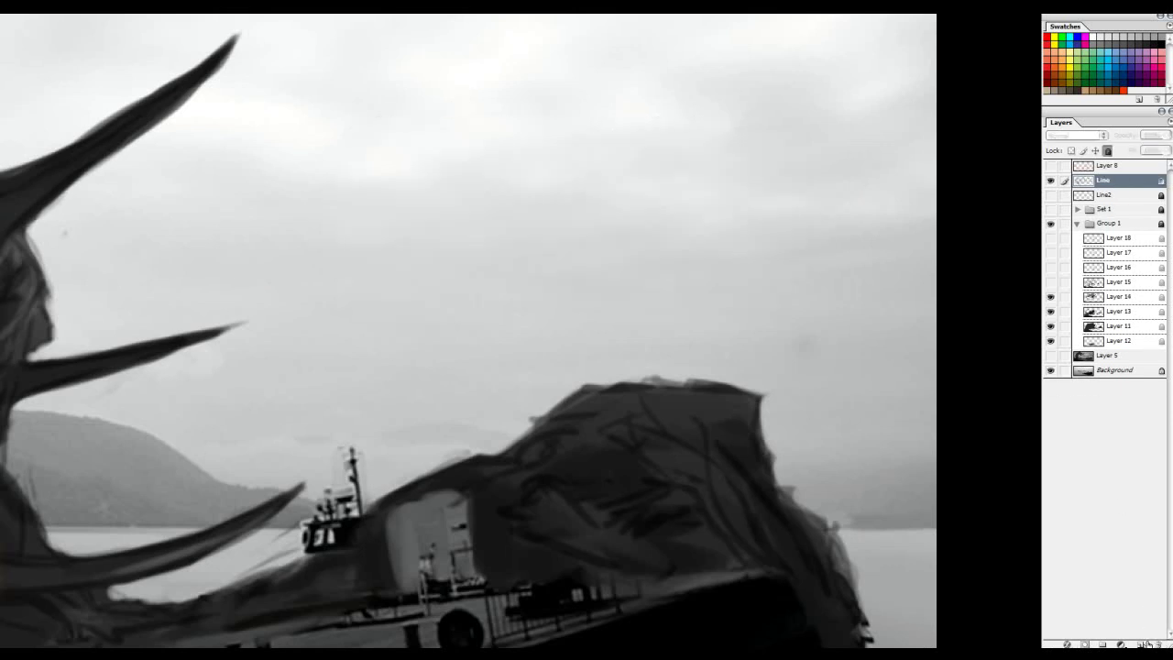
pyautogui.click(1142, 644)
# Examine the composition of the whole sea monster painting at a reduced view
pyautogui.moveTo(590, 279); pyautogui.dragTo(816, 295)
pyautogui.keyDown('alt'); pyautogui.click(647, 309); pyautogui.keyUp('alt')
pyautogui.moveTo(740, 275); pyautogui.dragTo(681, 269)
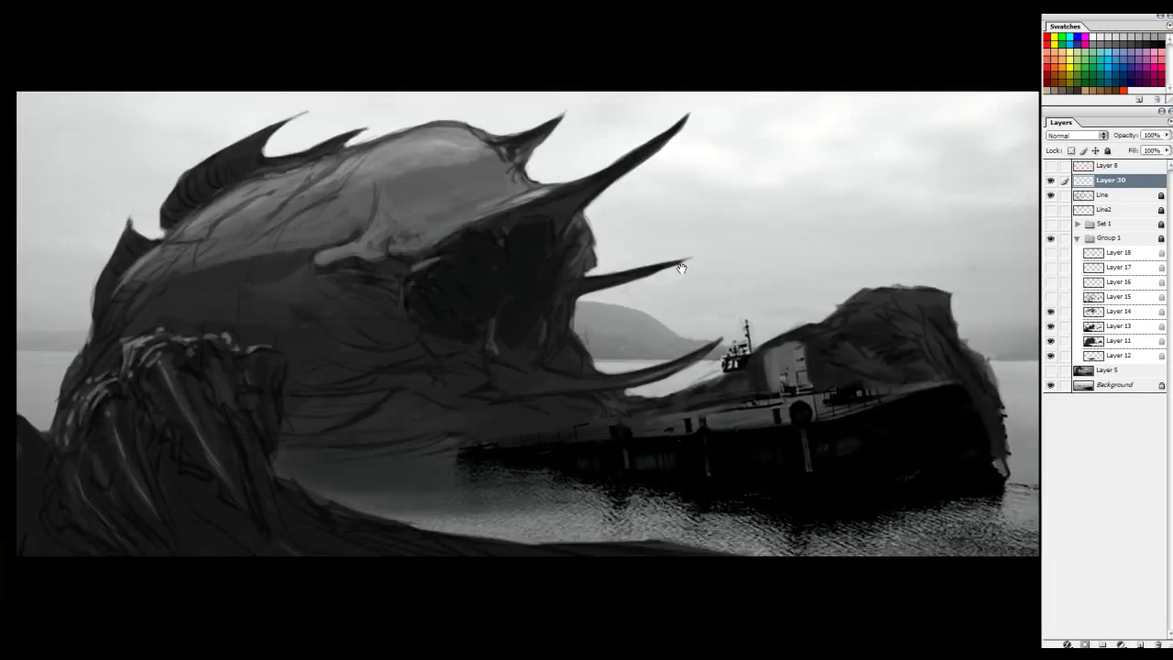
pyautogui.moveTo(892, 235); pyautogui.dragTo(855, 243)
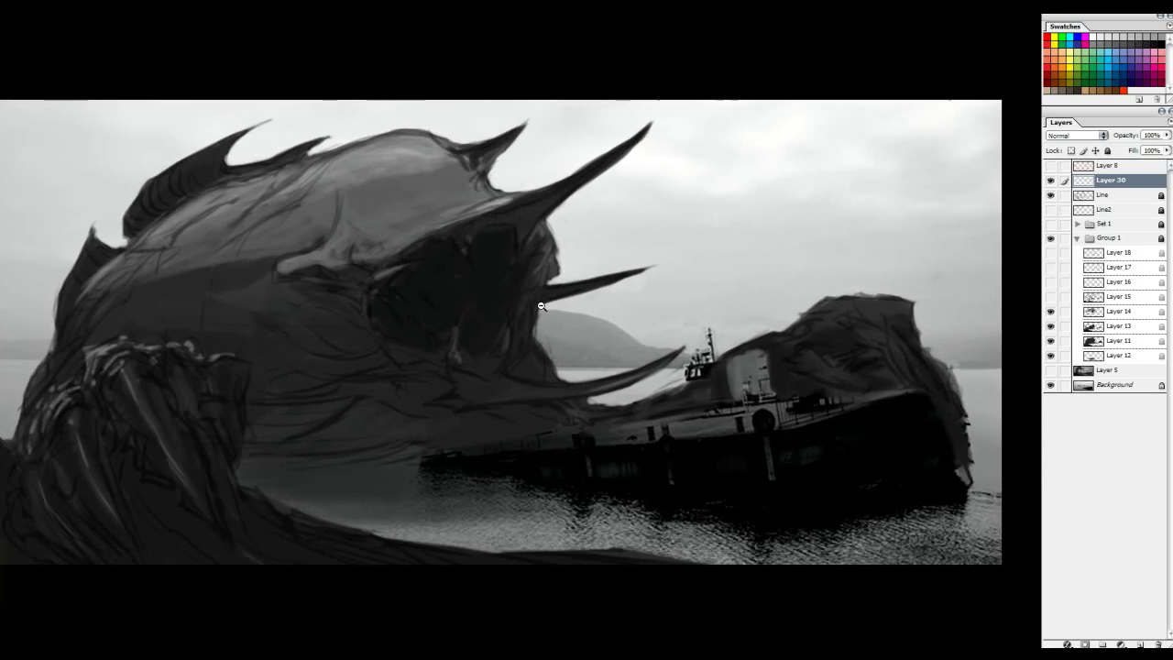
pyautogui.keyDown('alt'); pyautogui.click(519, 291); pyautogui.keyUp('alt')
pyautogui.keyDown('alt'); pyautogui.click(515, 294); pyautogui.keyUp('alt')
pyautogui.keyDown('alt'); pyautogui.click(517, 292); pyautogui.keyUp('alt')
pyautogui.keyDown('alt'); pyautogui.click(519, 290); pyautogui.keyUp('alt')
pyautogui.moveTo(517, 290); pyautogui.dragTo(518, 290)
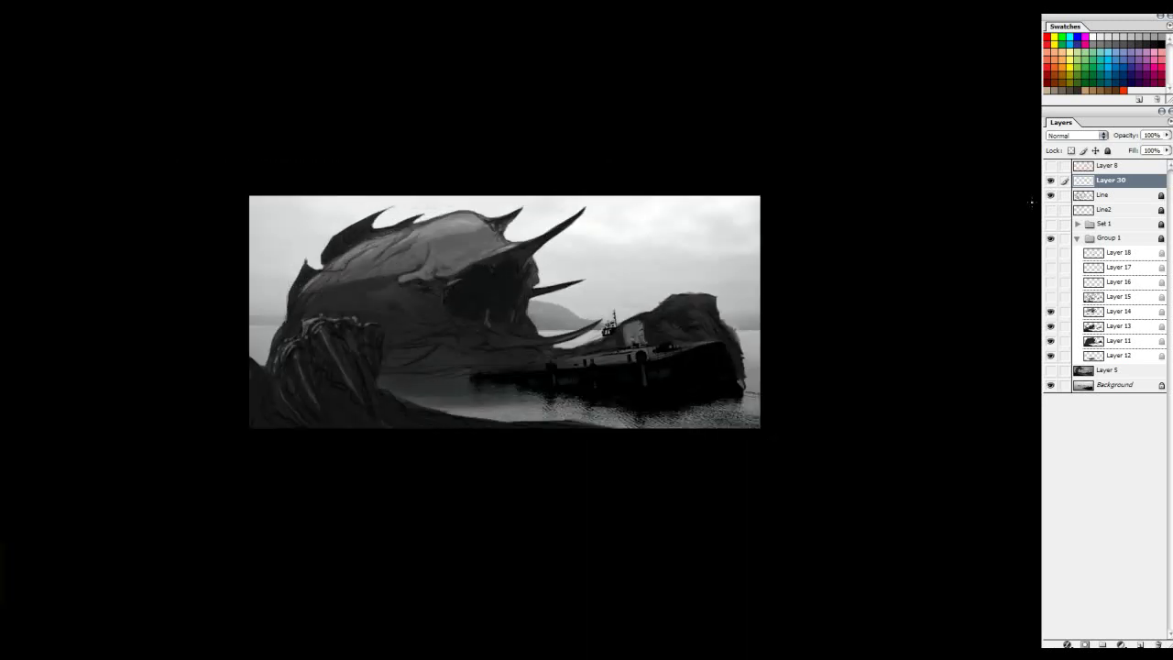
# Hide Layer 30 and compare the painting with and without the Line layer's sketch lines
pyautogui.click(1051, 180)
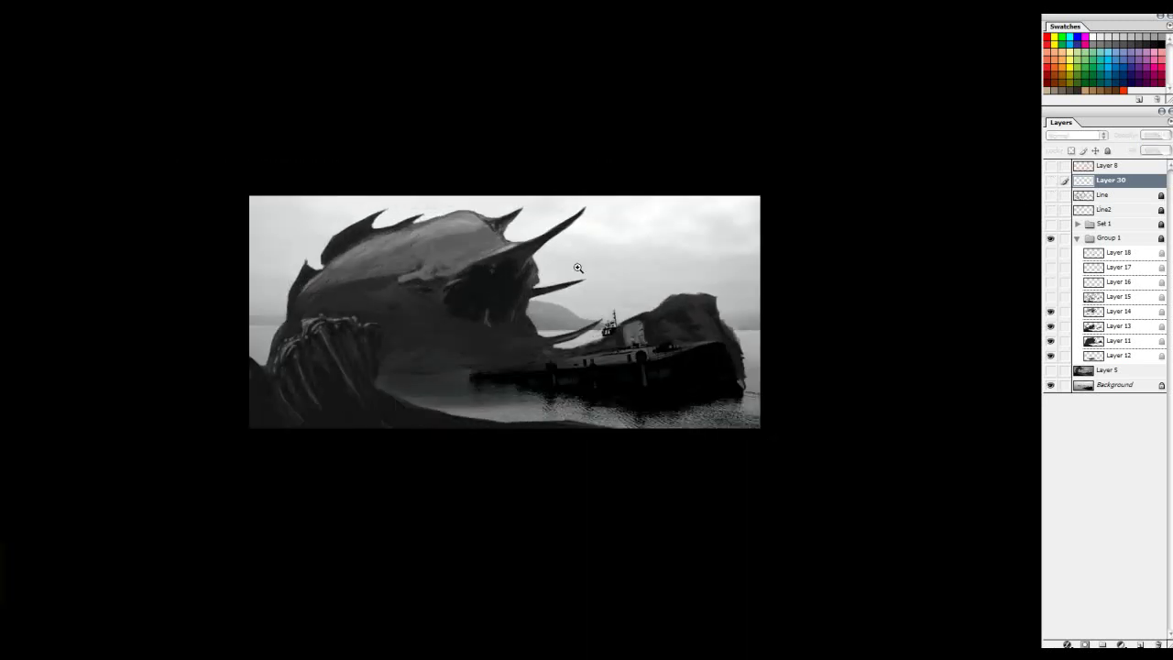
pyautogui.click(576, 262)
pyautogui.click(1050, 196)
pyautogui.click(1050, 196)
pyautogui.click(1050, 196)
pyautogui.click(1050, 196)
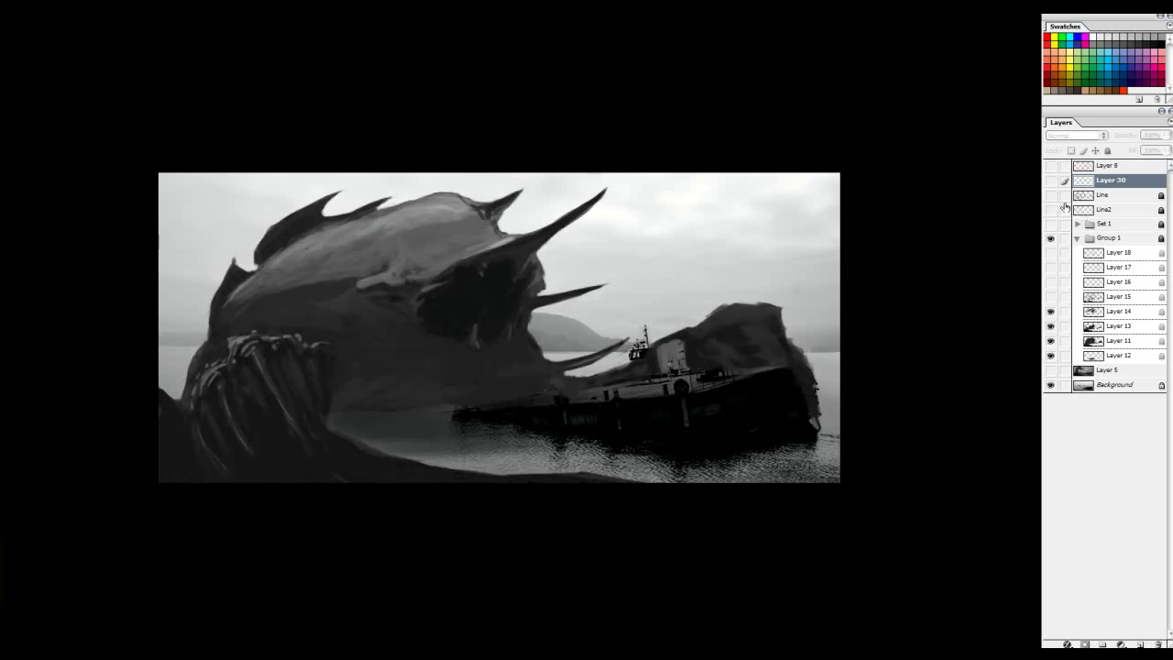
pyautogui.click(1048, 196)
pyautogui.click(1049, 196)
pyautogui.click(1049, 196)
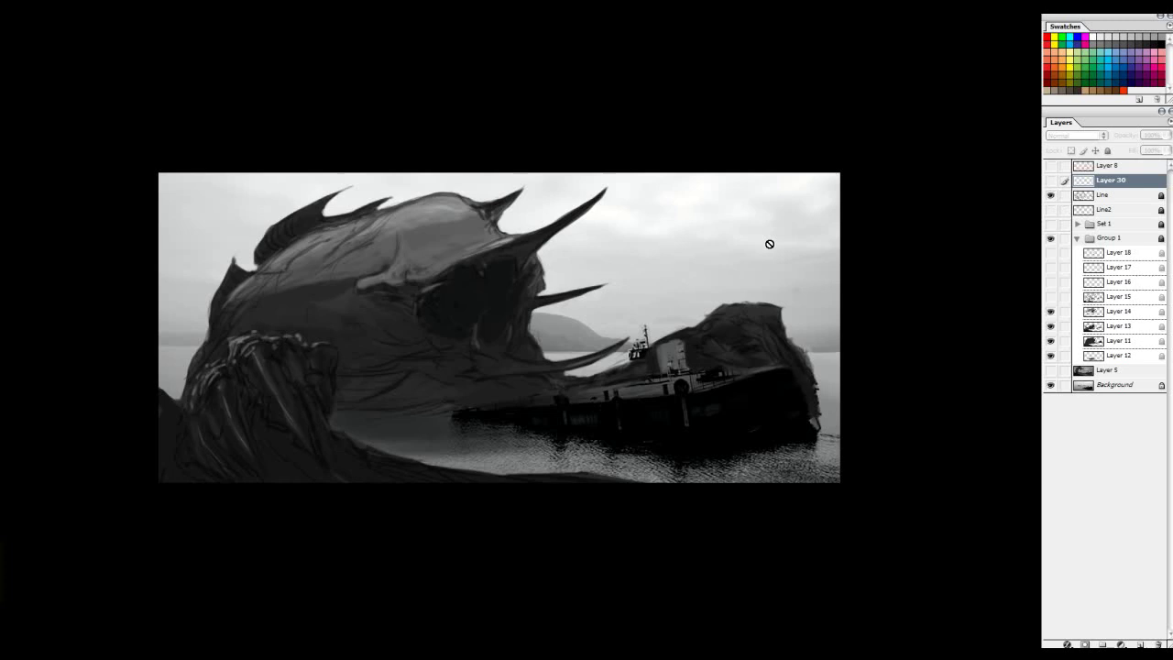
# Check the Line2 layer and hide the Line layer so only the painted shapes are displayed
pyautogui.click(312, 307)
pyautogui.click(1049, 212)
pyautogui.click(1049, 212)
pyautogui.click(1050, 196)
pyautogui.click(1050, 196)
pyautogui.click(1050, 196)
pyautogui.moveTo(588, 226); pyautogui.dragTo(427, 244)
pyautogui.moveTo(163, 123); pyautogui.dragTo(803, 413)
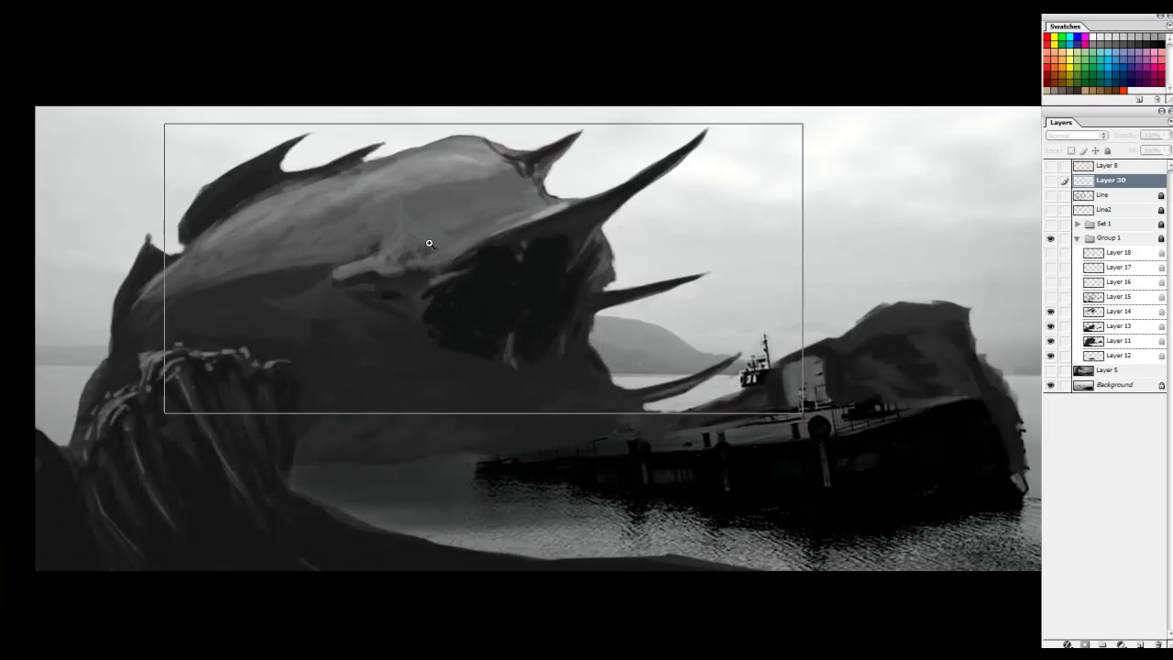
pyautogui.moveTo(486, 251); pyautogui.dragTo(497, 258)
pyautogui.moveTo(608, 273); pyautogui.dragTo(647, 265)
pyautogui.hotkey('ctrl', '0')
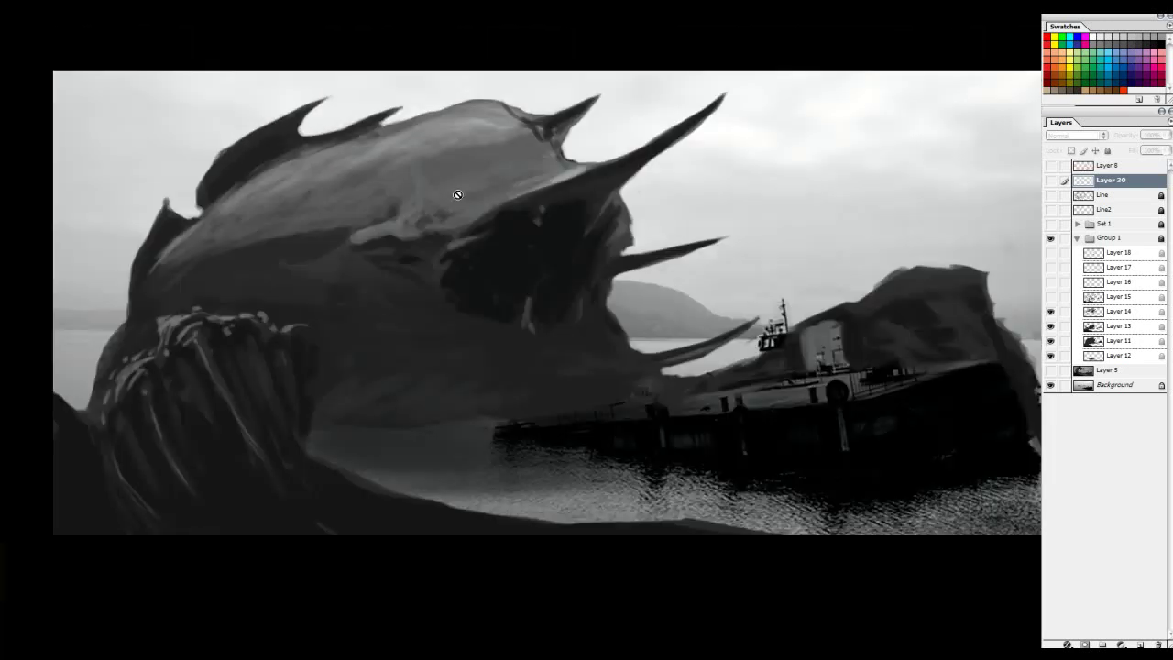
pyautogui.moveTo(437, 261); pyautogui.dragTo(447, 283)
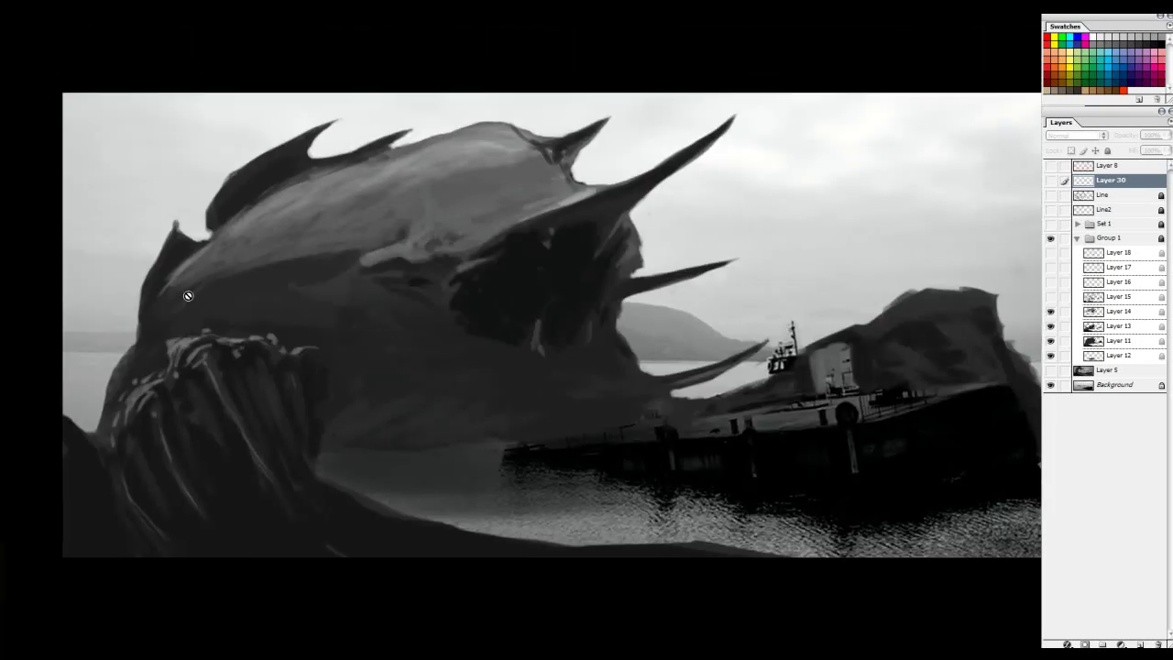
# Make Layer 30 visible again and check the Line layer once more, leaving it hidden
pyautogui.click(1049, 180)
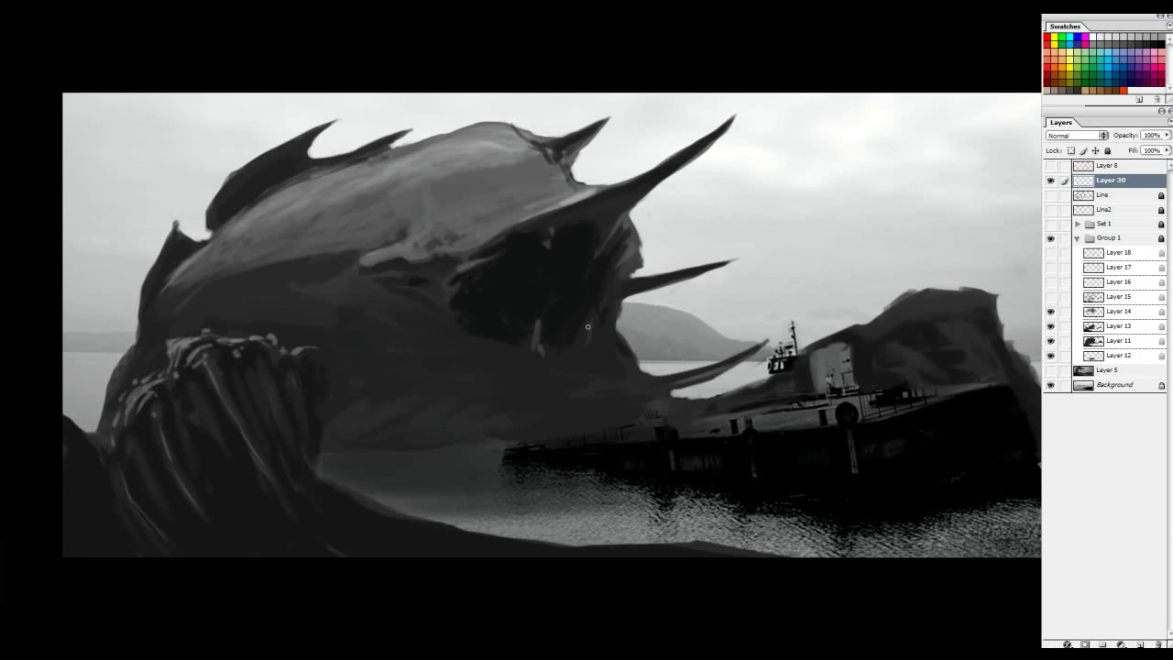
pyautogui.press('Tab')
pyautogui.press('Tab')
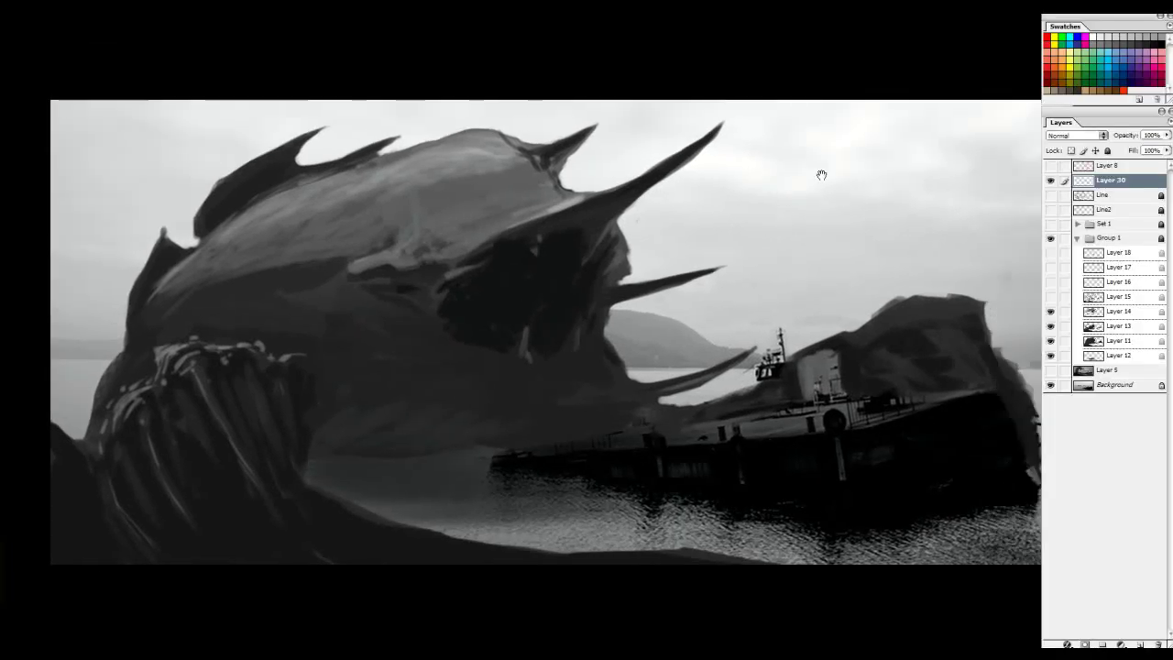
pyautogui.click(1050, 195)
pyautogui.click(1050, 195)
# Preview the detailed monster rendering on Layer 15, select that layer and hide it
pyautogui.click(1049, 302)
pyautogui.click(1049, 302)
pyautogui.click(1049, 302)
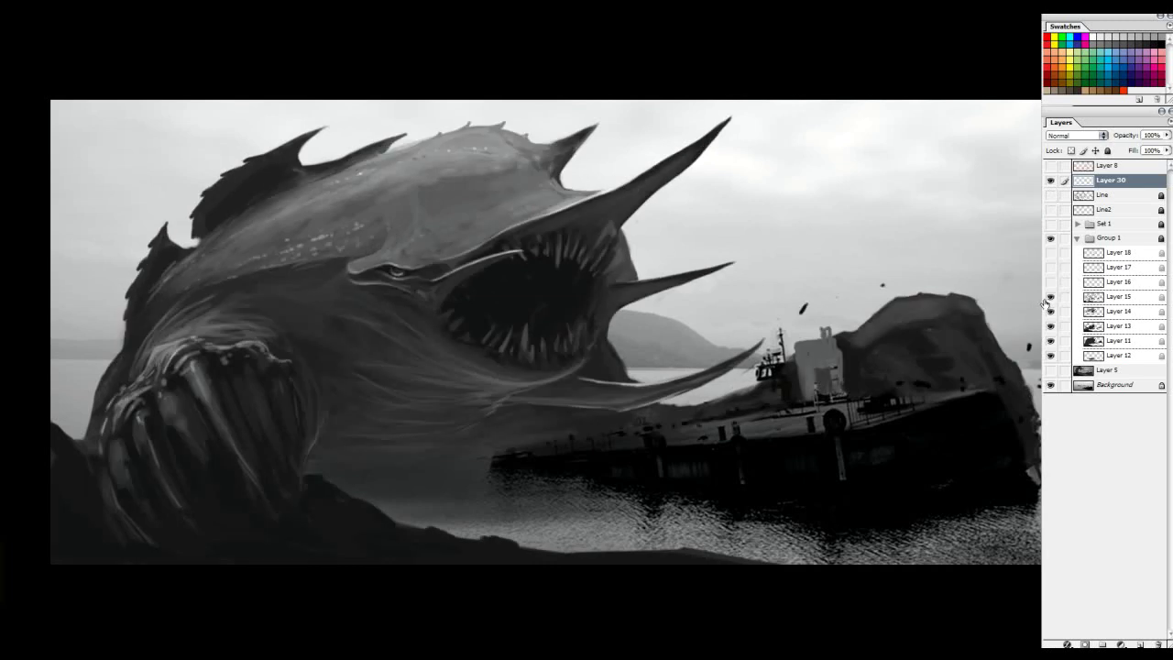
pyautogui.click(1118, 297)
pyautogui.click(1050, 297)
pyautogui.keyDown('ctrl'); pyautogui.keyDown('alt'); pyautogui.click(652, 325); pyautogui.keyUp('alt'); pyautogui.keyUp('ctrl')
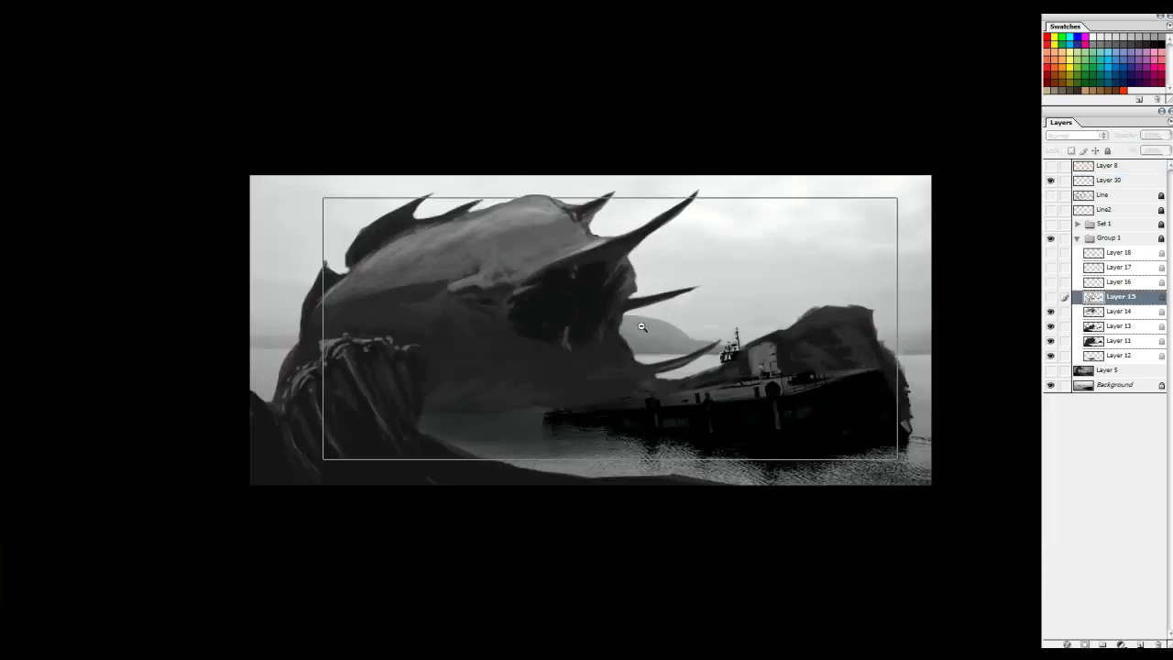
# Examine the overall values of the monster and ship painting at a reduced size with Layer 15 hidden
pyautogui.keyDown('ctrl'); pyautogui.keyDown('alt'); pyautogui.click(647, 325); pyautogui.keyUp('alt'); pyautogui.keyUp('ctrl')
pyautogui.keyDown('ctrl'); pyautogui.keyDown('alt'); pyautogui.click(647, 326); pyautogui.keyUp('alt'); pyautogui.keyUp('ctrl')
pyautogui.keyDown('ctrl'); pyautogui.keyDown('alt'); pyautogui.click(646, 325); pyautogui.keyUp('alt'); pyautogui.keyUp('ctrl')
pyautogui.click(647, 326)
pyautogui.click(564, 194)
pyautogui.click(563, 192)
pyautogui.moveTo(646, 319)
pyautogui.mouseDown()
pyautogui.moveTo(609, 317)
pyautogui.moveTo(586, 341)
pyautogui.mouseUp()
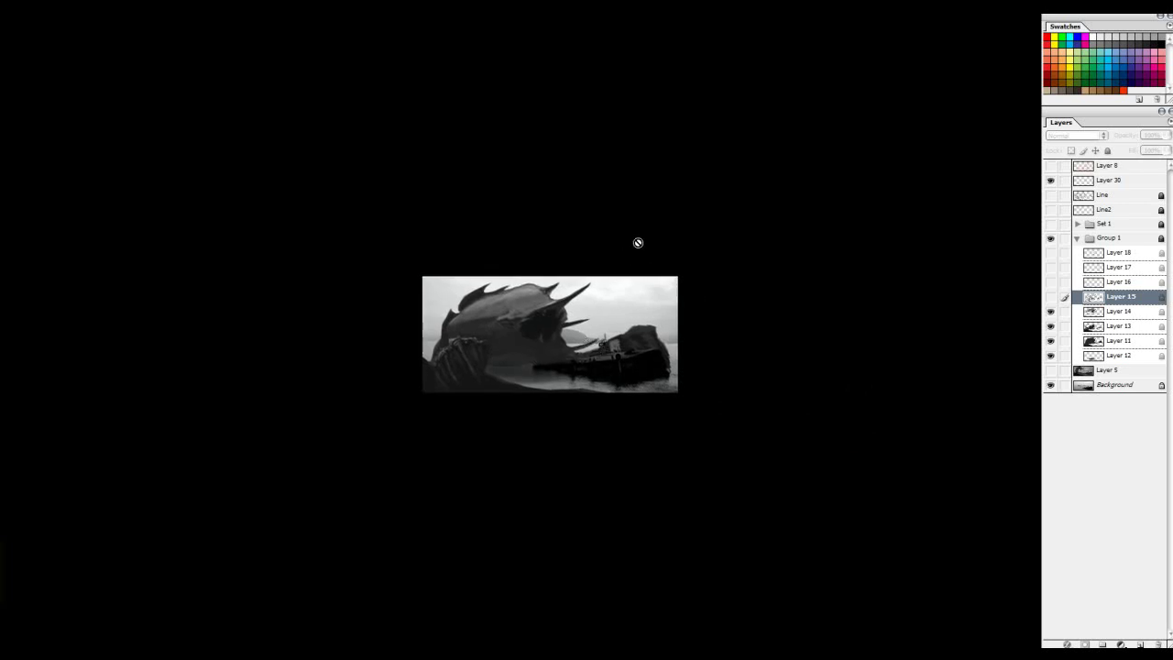
pyautogui.keyDown('alt'); pyautogui.click(548, 319); pyautogui.keyUp('alt')
pyautogui.keyDown('ctrl'); pyautogui.click(532, 328); pyautogui.keyUp('ctrl')
pyautogui.keyDown('ctrl'); pyautogui.click(539, 324); pyautogui.keyUp('ctrl')
pyautogui.keyDown('ctrl'); pyautogui.click(540, 323); pyautogui.keyUp('ctrl')
# Make Layer 15 visible, comparing the monster with and without its detailed rendering
pyautogui.click(1050, 297)
pyautogui.click(1051, 296)
pyautogui.click(1050, 297)
pyautogui.click(1051, 297)
pyautogui.click(1051, 297)
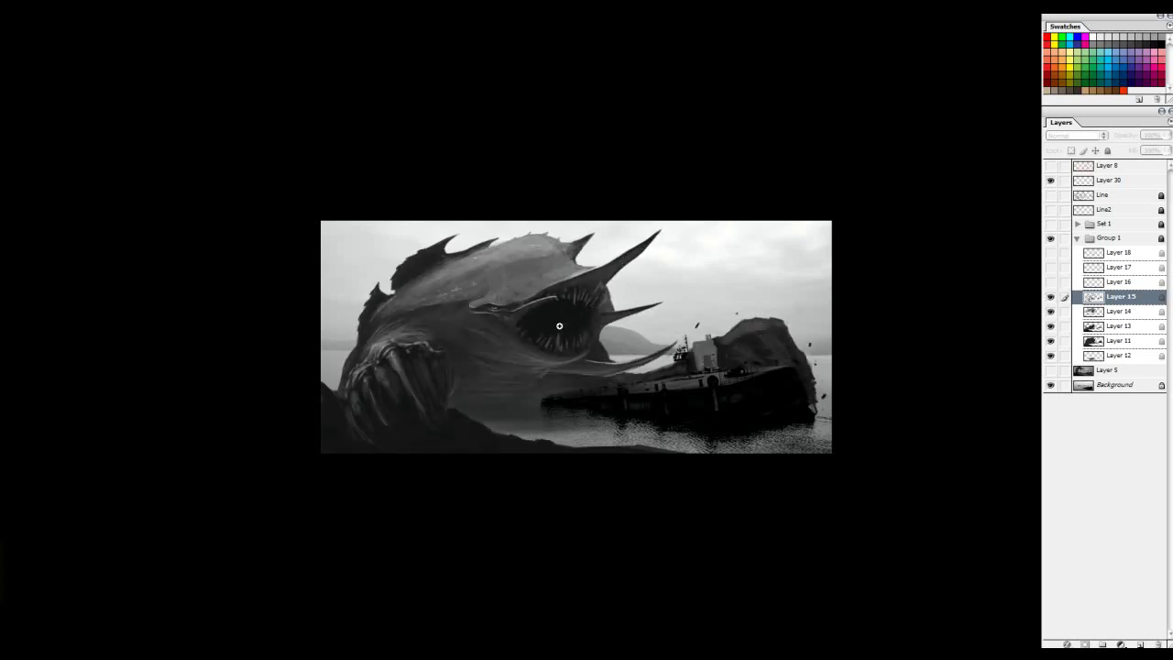
pyautogui.scroll(2, 558, 325)
pyautogui.click(1050, 296)
pyautogui.click(1050, 296)
pyautogui.scroll(2, 635, 397)
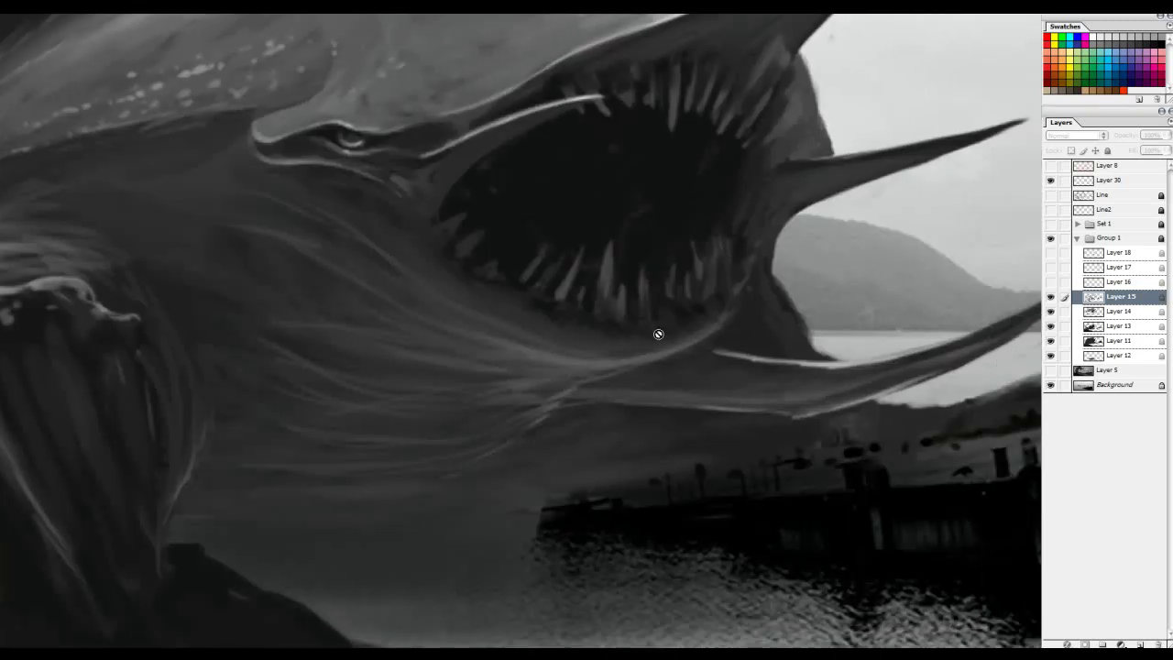
# Select Layer 30 and try annotation strokes over the folds below the monster's mouth, undoing each one
pyautogui.click(1102, 182)
pyautogui.moveTo(732, 327)
pyautogui.mouseDown()
pyautogui.moveTo(542, 363)
pyautogui.moveTo(655, 449)
pyautogui.moveTo(608, 421)
pyautogui.mouseUp()
pyautogui.hotkey('ctrl', 'z')
pyautogui.hotkey('ctrl', 'z')
pyautogui.moveTo(630, 461); pyautogui.dragTo(560, 458)
pyautogui.moveTo(505, 495); pyautogui.dragTo(680, 460)
pyautogui.hotkey('ctrl', 'z')
pyautogui.moveTo(297, 405)
pyautogui.mouseDown()
pyautogui.moveTo(416, 384)
pyautogui.moveTo(499, 430)
pyautogui.mouseUp()
pyautogui.hotkey('ctrl', 'z')
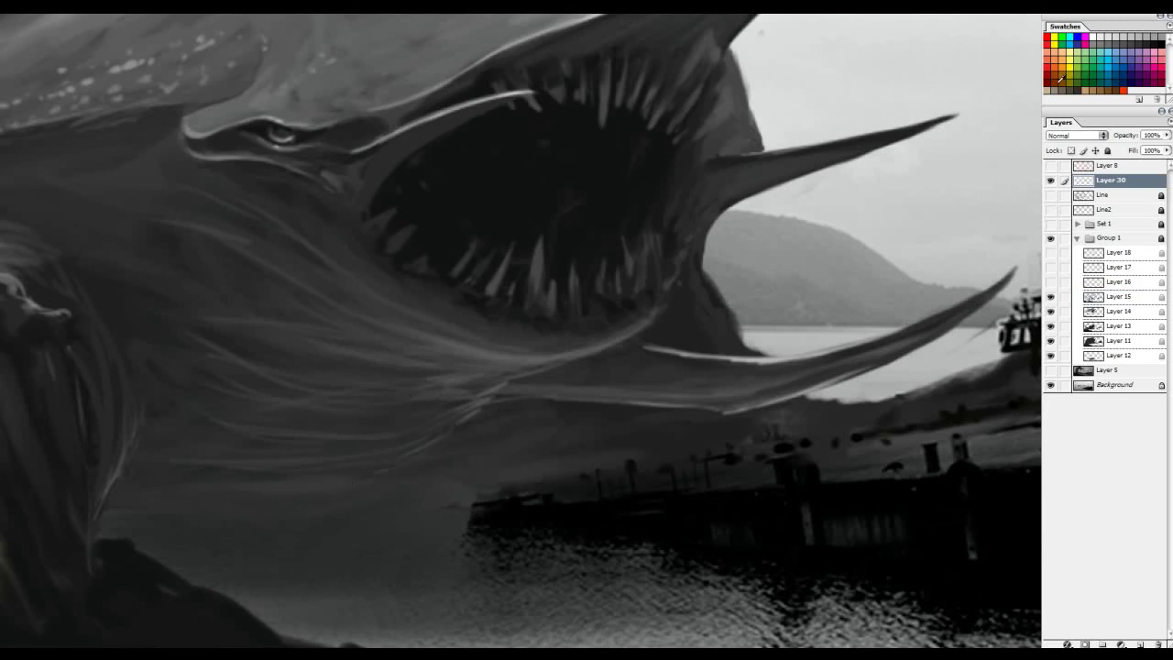
# Draw temporary guide strokes over the monster's mouth, neck and lower jaw, undoing them each time
pyautogui.moveTo(823, 240)
pyautogui.mouseDown()
pyautogui.moveTo(670, 466)
pyautogui.moveTo(591, 351)
pyautogui.mouseUp()
pyautogui.moveTo(840, 236)
pyautogui.mouseDown()
pyautogui.moveTo(672, 430)
pyautogui.moveTo(638, 442)
pyautogui.moveTo(558, 368)
pyautogui.moveTo(499, 416)
pyautogui.moveTo(445, 394)
pyautogui.moveTo(389, 503)
pyautogui.moveTo(344, 529)
pyautogui.mouseUp()
pyautogui.hotkey('ctrl', 'z')
pyautogui.moveTo(116, 275)
pyautogui.mouseDown()
pyautogui.moveTo(293, 593)
pyautogui.moveTo(320, 395)
pyautogui.moveTo(357, 510)
pyautogui.moveTo(378, 468)
pyautogui.moveTo(438, 474)
pyautogui.moveTo(486, 430)
pyautogui.moveTo(573, 460)
pyautogui.moveTo(669, 375)
pyautogui.moveTo(810, 398)
pyautogui.moveTo(987, 247)
pyautogui.moveTo(616, 485)
pyautogui.moveTo(548, 371)
pyautogui.moveTo(441, 482)
pyautogui.moveTo(246, 500)
pyautogui.mouseUp()
pyautogui.hotkey('ctrl', 'z')
pyautogui.hotkey('ctrl', 'z')
pyautogui.moveTo(633, 335)
pyautogui.mouseDown()
pyautogui.moveTo(275, 256)
pyautogui.moveTo(298, 305)
pyautogui.mouseUp()
pyautogui.hotkey('ctrl', 'alt', 'z')
pyautogui.hotkey('ctrl', 'alt', 'z')
pyautogui.moveTo(745, 354)
pyautogui.mouseDown()
pyautogui.moveTo(525, 408)
pyautogui.moveTo(325, 430)
pyautogui.moveTo(97, 485)
pyautogui.moveTo(123, 458)
pyautogui.moveTo(246, 453)
pyautogui.mouseUp()
pyautogui.hotkey('ctrl', 'z')
pyautogui.moveTo(242, 411)
pyautogui.mouseDown()
pyautogui.moveTo(194, 492)
pyautogui.moveTo(204, 366)
pyautogui.mouseUp()
pyautogui.hotkey('ctrl', 'z')
pyautogui.hotkey('ctrl', 'z')
pyautogui.moveTo(646, 306)
pyautogui.mouseDown()
pyautogui.moveTo(618, 413)
pyautogui.moveTo(623, 300)
pyautogui.mouseUp()
pyautogui.hotkey('ctrl', 'z')
pyautogui.moveTo(844, 328)
pyautogui.mouseDown()
pyautogui.moveTo(807, 327)
pyautogui.moveTo(874, 389)
pyautogui.mouseUp()
pyautogui.hotkey('ctrl', 'z')
# Circle the bright patch of sky beside the monster's horn with a temporary red stroke and undo it
pyautogui.moveTo(824, 191); pyautogui.dragTo(651, 320)
pyautogui.keyDown('alt'); pyautogui.click(450, 299); pyautogui.keyUp('alt')
pyautogui.moveTo(565, 224); pyautogui.dragTo(513, 300)
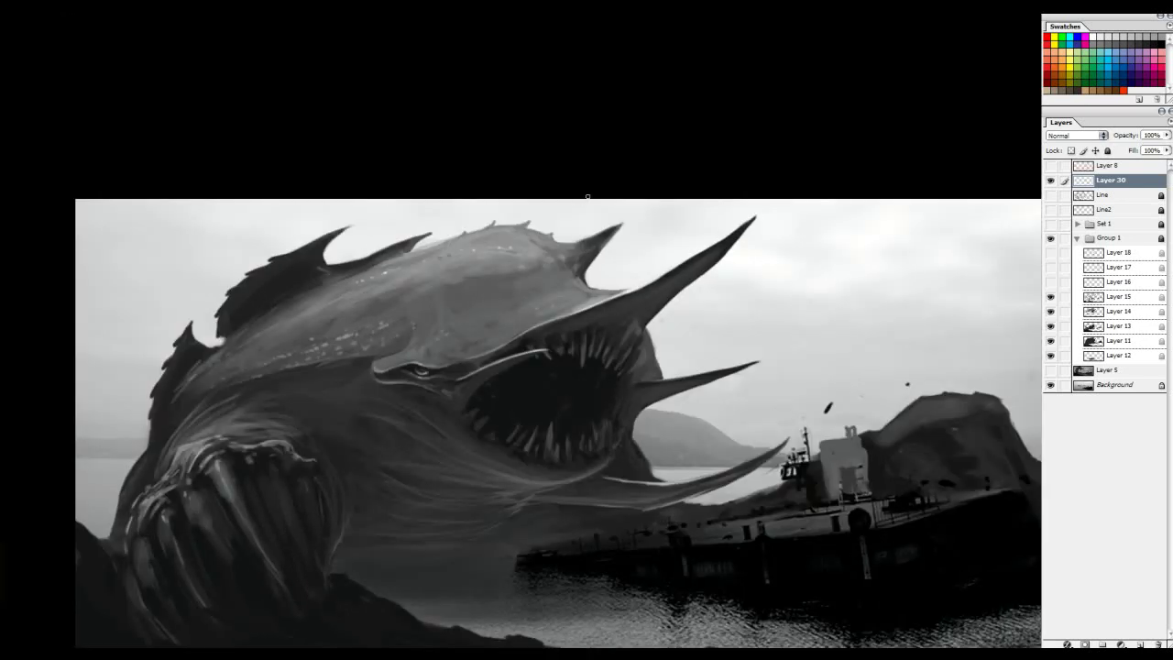
pyautogui.moveTo(847, 230)
pyautogui.mouseDown()
pyautogui.moveTo(761, 215)
pyautogui.moveTo(701, 275)
pyautogui.moveTo(852, 274)
pyautogui.moveTo(685, 261)
pyautogui.mouseUp()
pyautogui.hotkey('ctrl', 'z')
pyautogui.moveTo(779, 186); pyautogui.dragTo(703, 192)
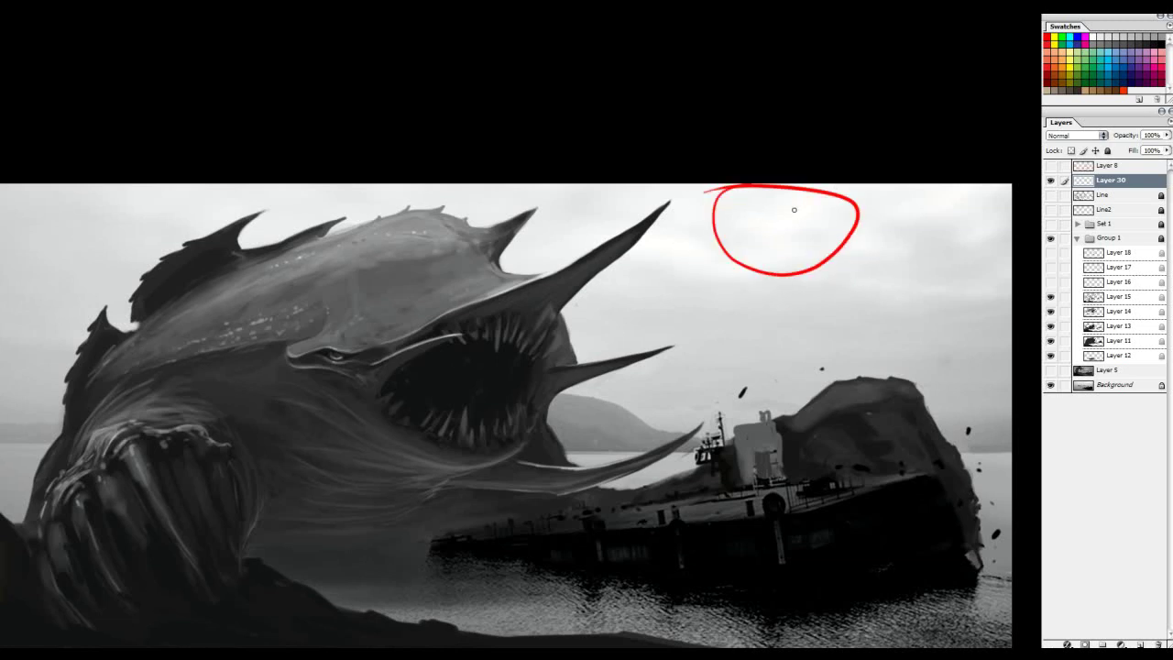
pyautogui.hotkey('ctrl', 'z')
pyautogui.moveTo(781, 184)
pyautogui.mouseDown()
pyautogui.moveTo(788, 175)
pyautogui.moveTo(769, 212)
pyautogui.mouseUp()
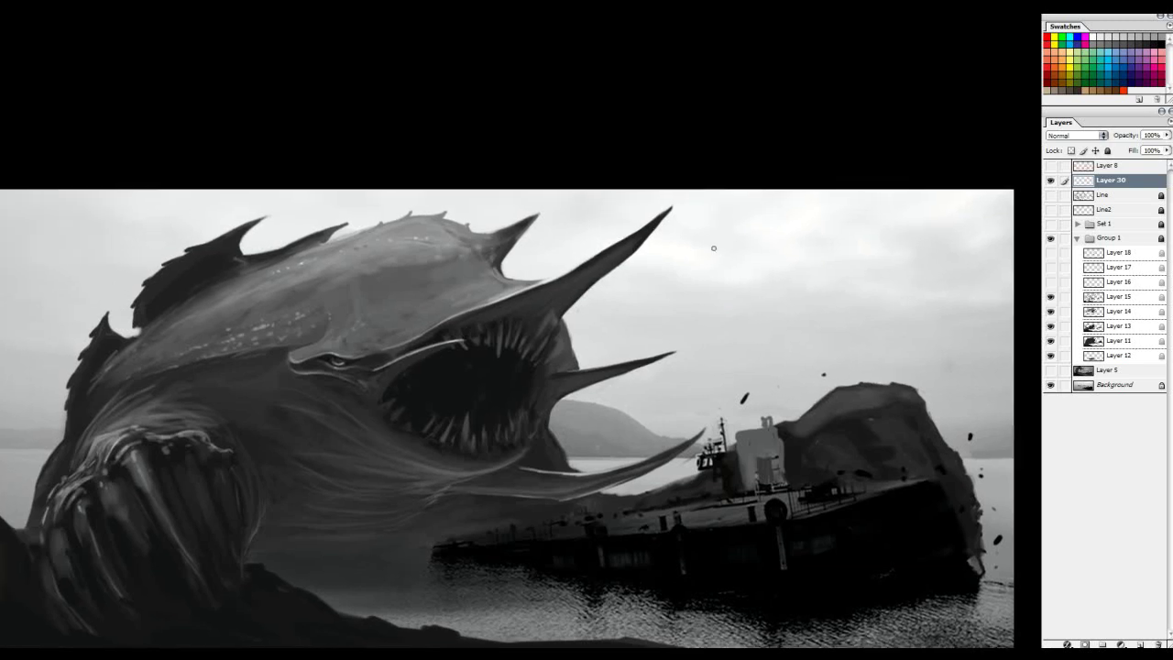
# Examine the highlights, skin texture and eye on the monster's head up close
pyautogui.moveTo(596, 279); pyautogui.dragTo(643, 237)
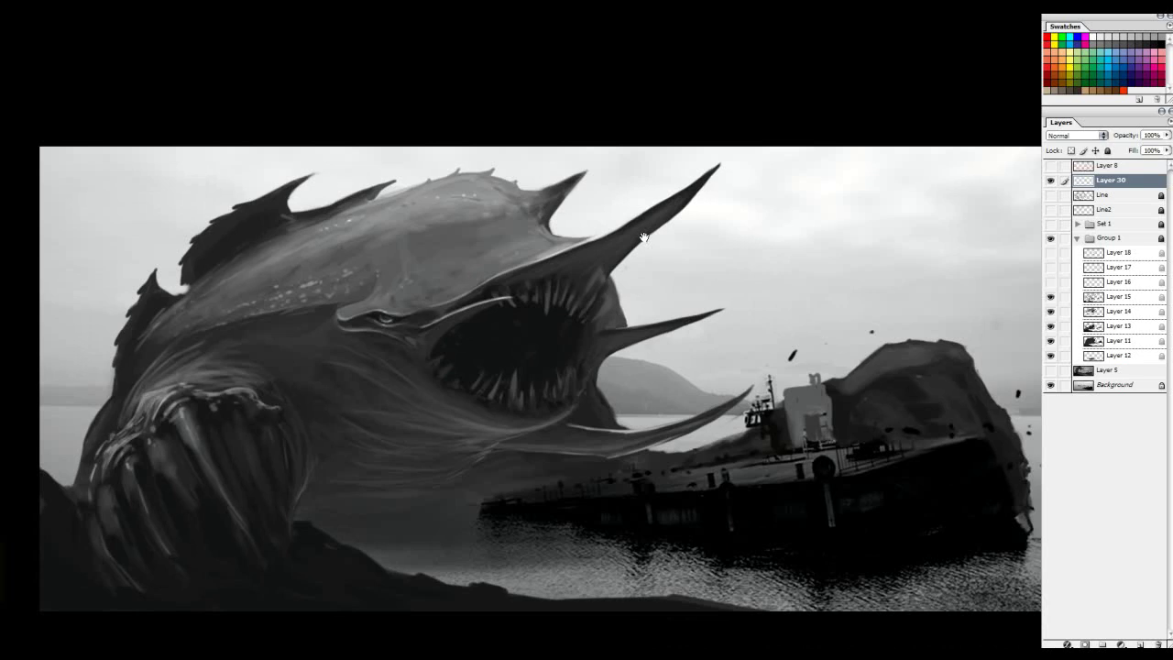
pyautogui.moveTo(194, 148); pyautogui.dragTo(832, 435)
pyautogui.moveTo(542, 265)
pyautogui.mouseDown()
pyautogui.moveTo(503, 281)
pyautogui.moveTo(698, 246)
pyautogui.mouseUp()
pyautogui.hotkey('ctrl', 'z')
pyautogui.moveTo(285, 352)
pyautogui.mouseDown()
pyautogui.moveTo(505, 306)
pyautogui.moveTo(527, 337)
pyautogui.mouseUp()
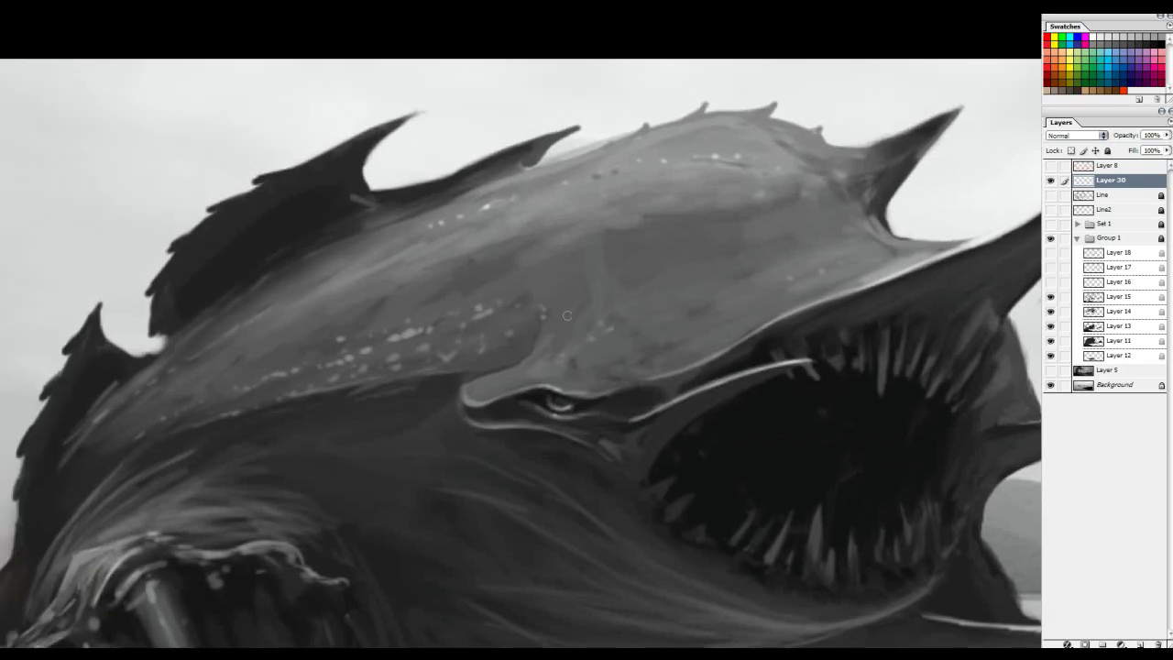
pyautogui.moveTo(137, 196); pyautogui.dragTo(1007, 632)
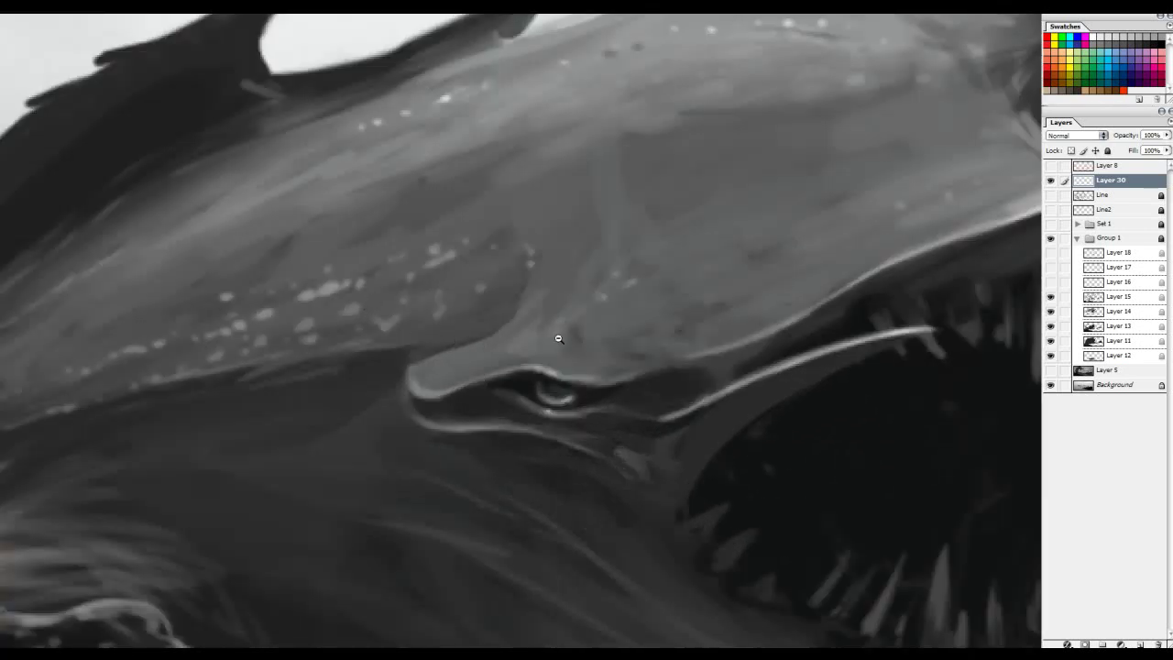
pyautogui.moveTo(156, 46); pyautogui.dragTo(971, 557)
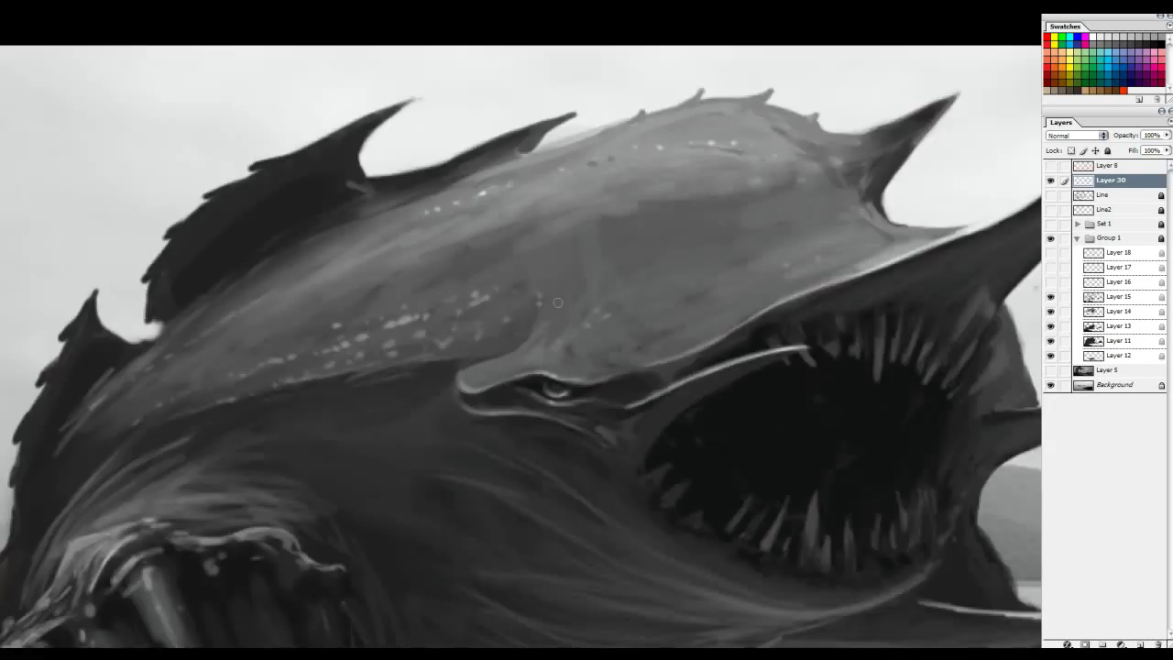
pyautogui.scroll(1, 556, 404)
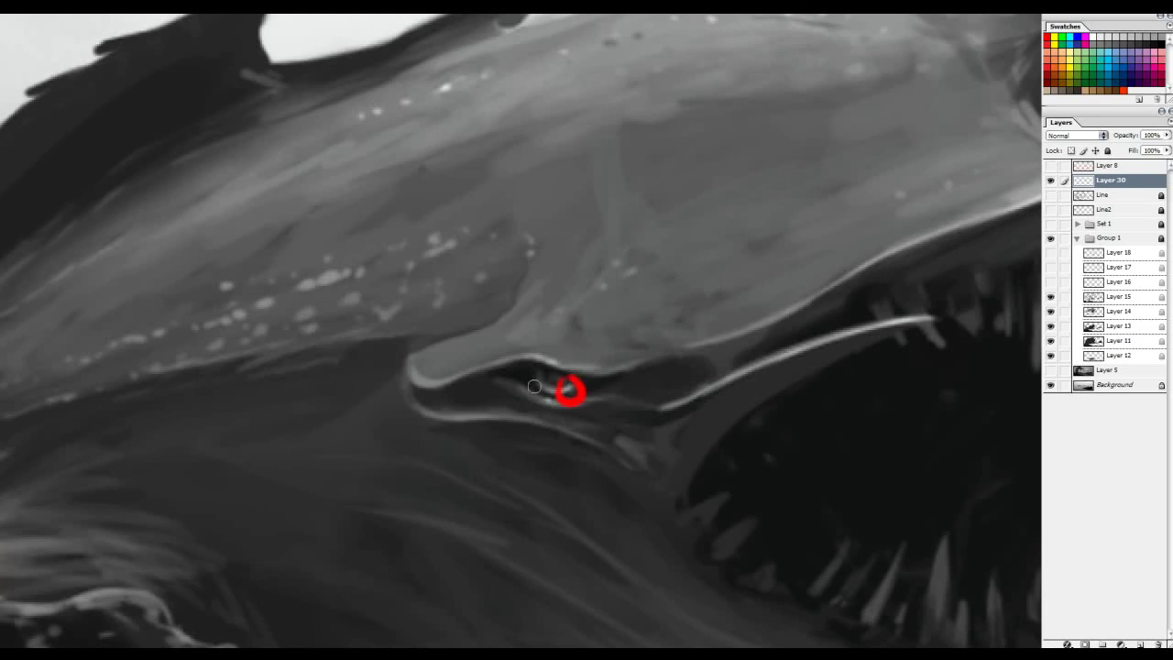
# View the whole painting with the panels hidden and bring the panels back
pyautogui.click(617, 331)
pyautogui.click(628, 313)
pyautogui.moveTo(547, 317)
pyautogui.mouseDown()
pyautogui.moveTo(510, 364)
pyautogui.moveTo(493, 323)
pyautogui.mouseUp()
pyautogui.press('Tab')
pyautogui.moveTo(609, 323); pyautogui.dragTo(667, 327)
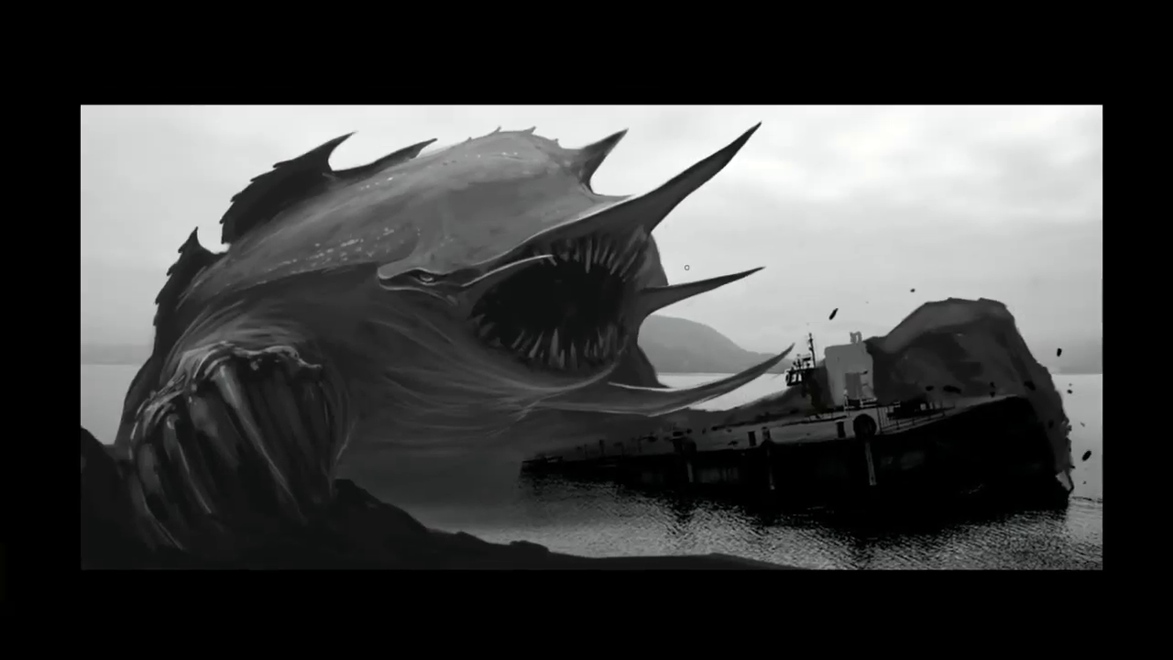
pyautogui.press('Tab')
# Compare the painting with and without Layer 15 and Layer 14, leaving both layers visible
pyautogui.click(1048, 303)
pyautogui.click(1048, 303)
pyautogui.click(1048, 303)
pyautogui.click(1048, 303)
pyautogui.click(1049, 309)
pyautogui.click(1049, 309)
pyautogui.click(1049, 309)
pyautogui.click(1048, 310)
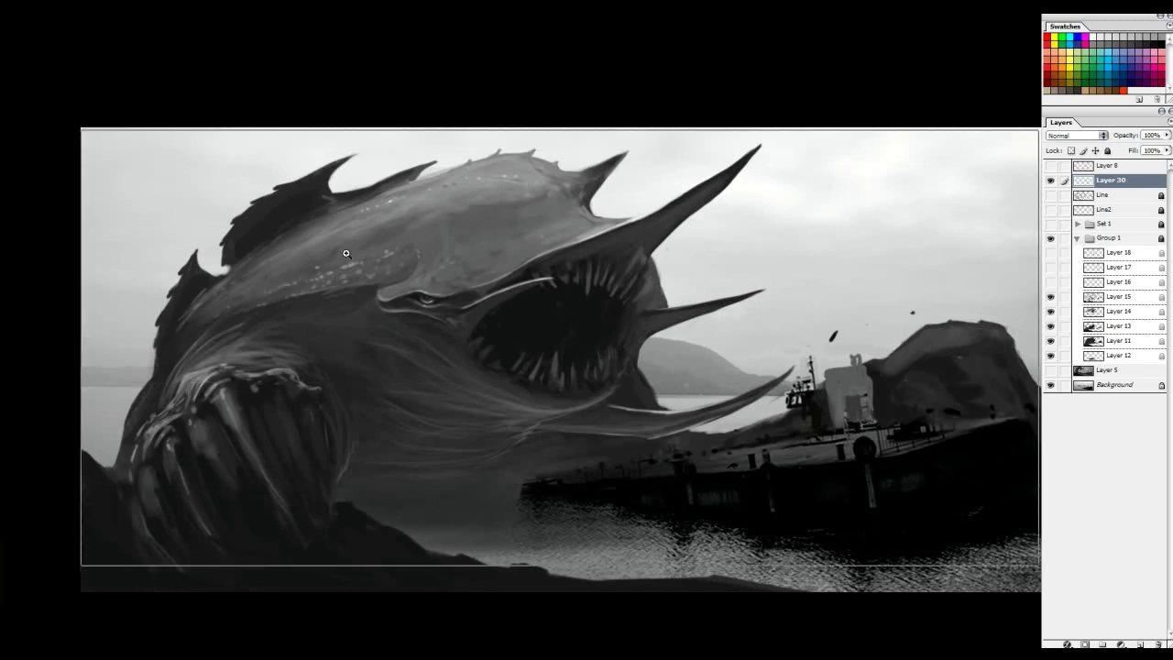
# Compare the monster's head, teeth and horns up close with Layer 15 hidden and shown
pyautogui.keyDown('ctrl'); pyautogui.click(342, 266); pyautogui.keyUp('ctrl')
pyautogui.keyDown('ctrl'); pyautogui.click(342, 272); pyautogui.keyUp('ctrl')
pyautogui.keyDown('alt'); pyautogui.click(450, 247); pyautogui.keyUp('alt')
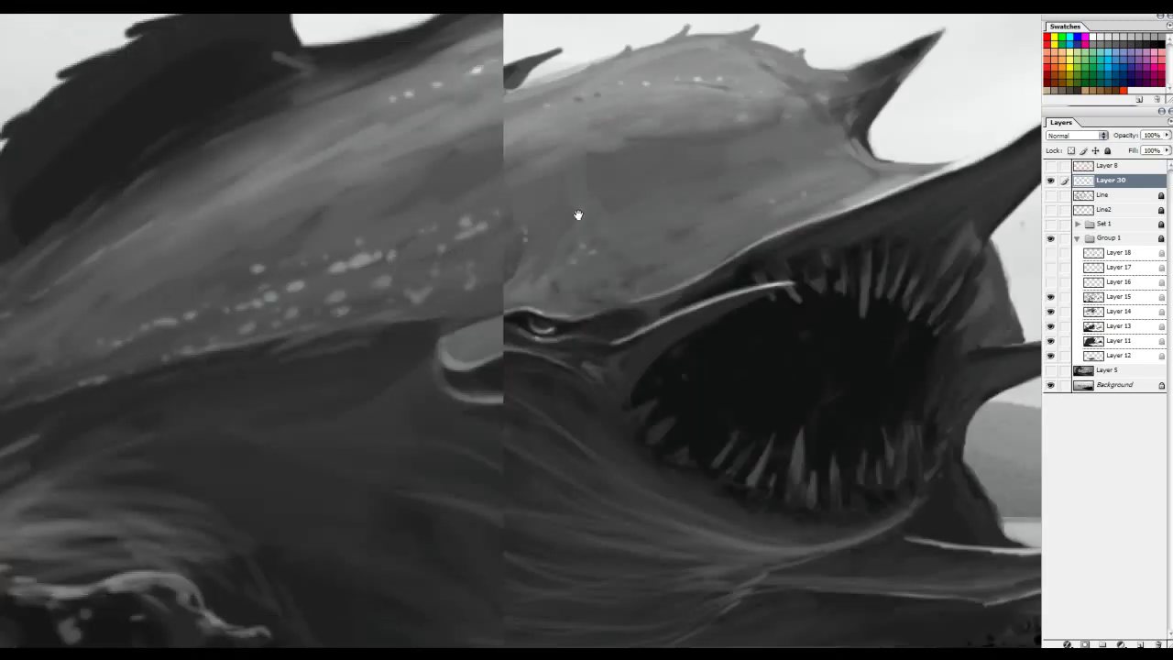
pyautogui.moveTo(628, 149); pyautogui.dragTo(581, 167)
pyautogui.click(1050, 297)
pyautogui.click(1050, 297)
pyautogui.moveTo(859, 272); pyautogui.dragTo(598, 245)
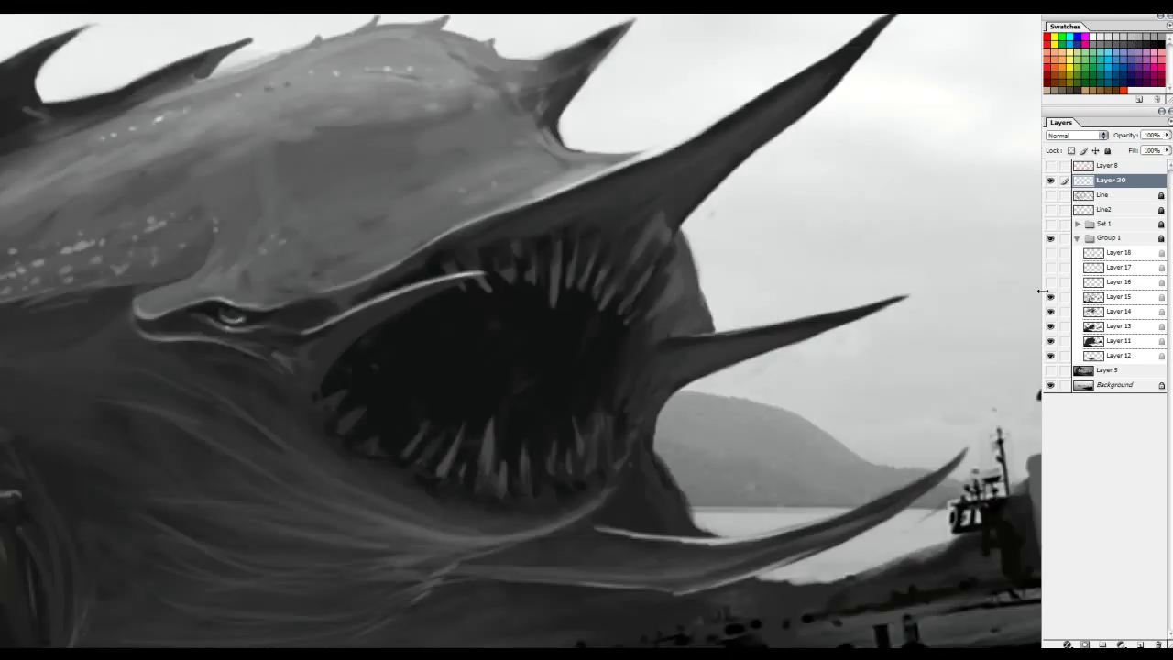
pyautogui.click(1050, 297)
pyautogui.click(1050, 297)
pyautogui.moveTo(575, 375); pyautogui.dragTo(575, 295)
pyautogui.moveTo(616, 337); pyautogui.dragTo(603, 322)
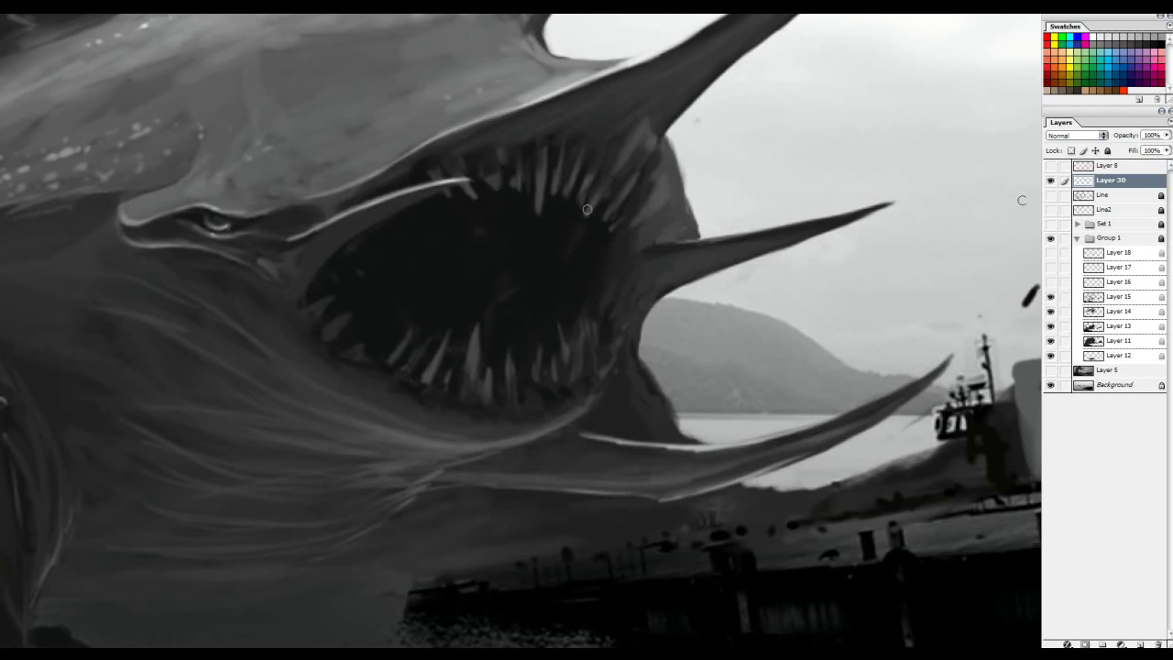
pyautogui.moveTo(504, 272); pyautogui.dragTo(531, 316)
pyautogui.hotkey('ctrl', '0')
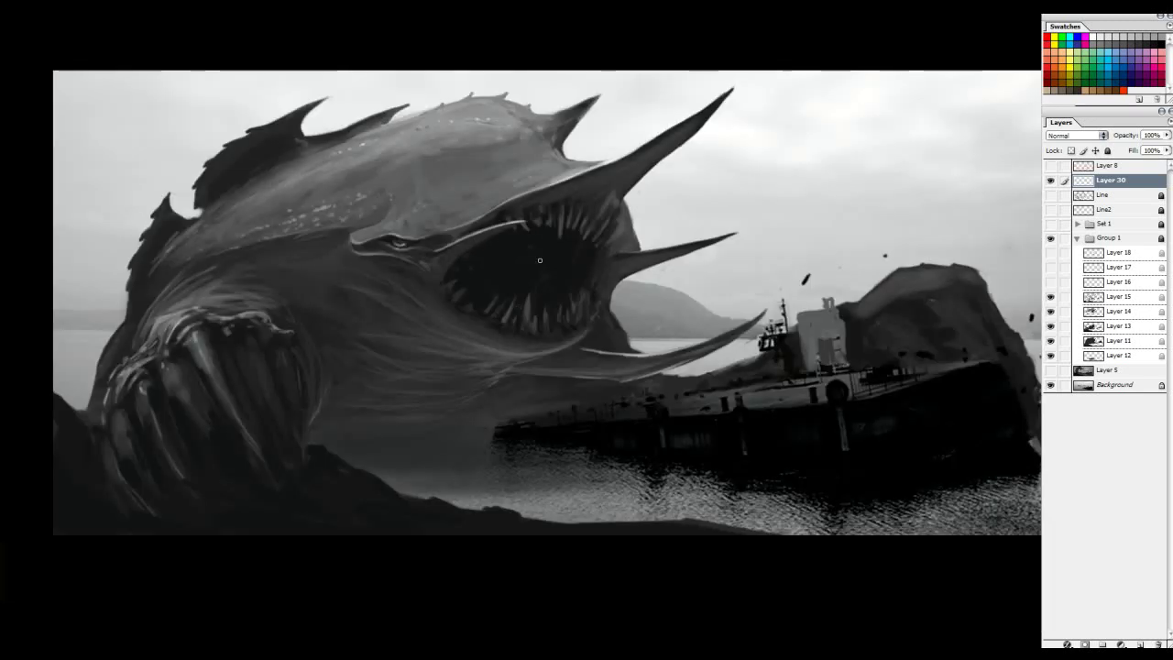
# Recheck Layer 15 against the full painting and make Layer 16 visible
pyautogui.click(1050, 296)
pyautogui.click(1050, 297)
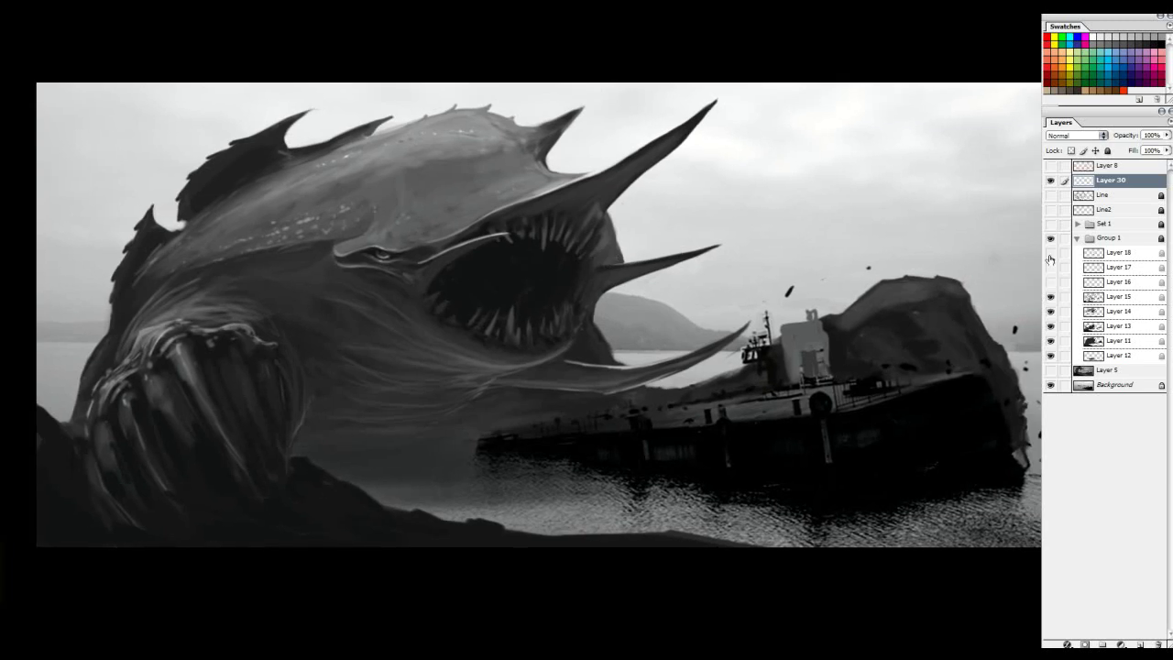
pyautogui.click(1049, 297)
pyautogui.click(1050, 297)
pyautogui.click(1051, 283)
pyautogui.click(1050, 283)
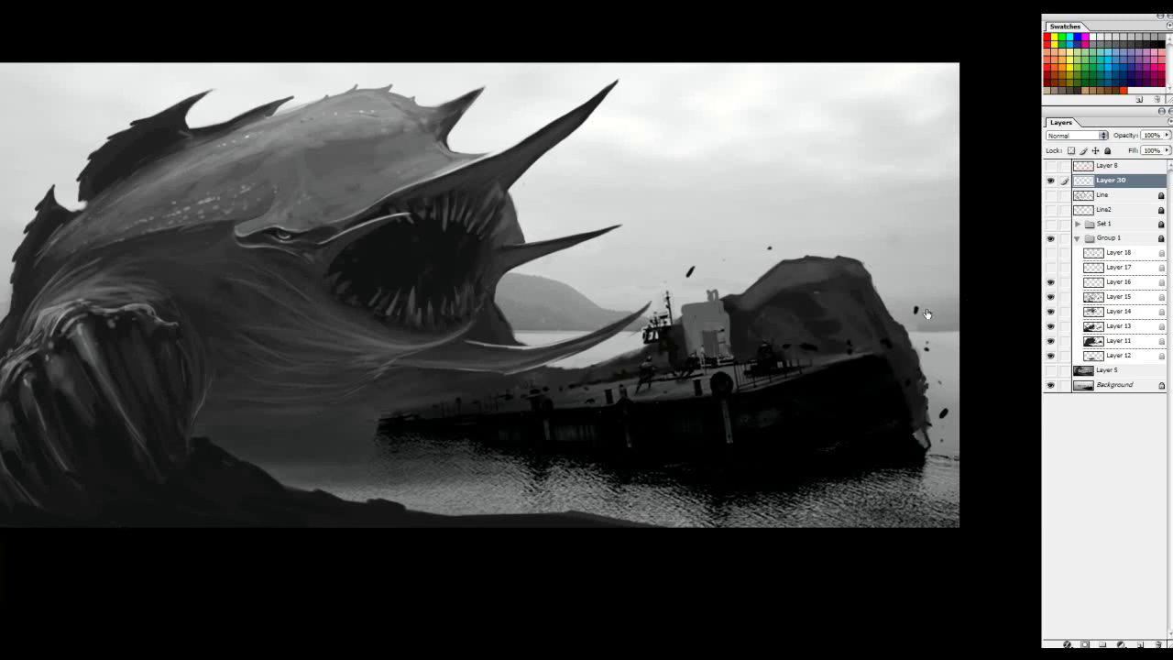
# Hide Group 1 and show Layer 5 to view the earlier creature with tentacles and the original ship
pyautogui.keyDown('ctrl'); pyautogui.click(754, 375); pyautogui.keyUp('ctrl')
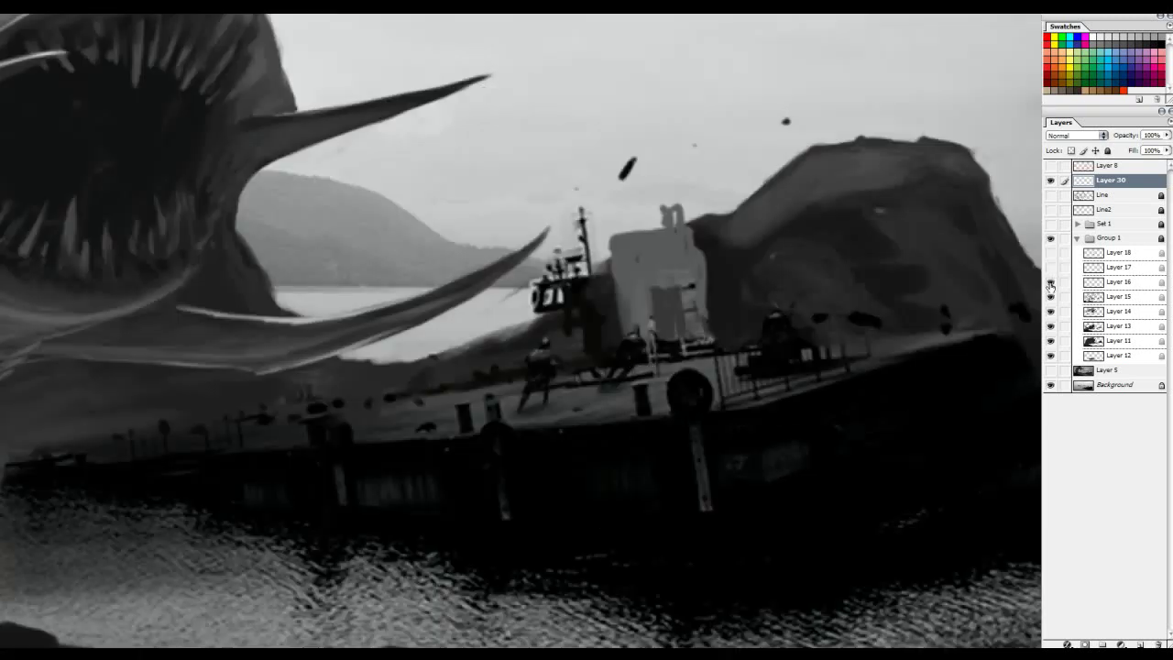
pyautogui.click(1049, 238)
pyautogui.click(1051, 370)
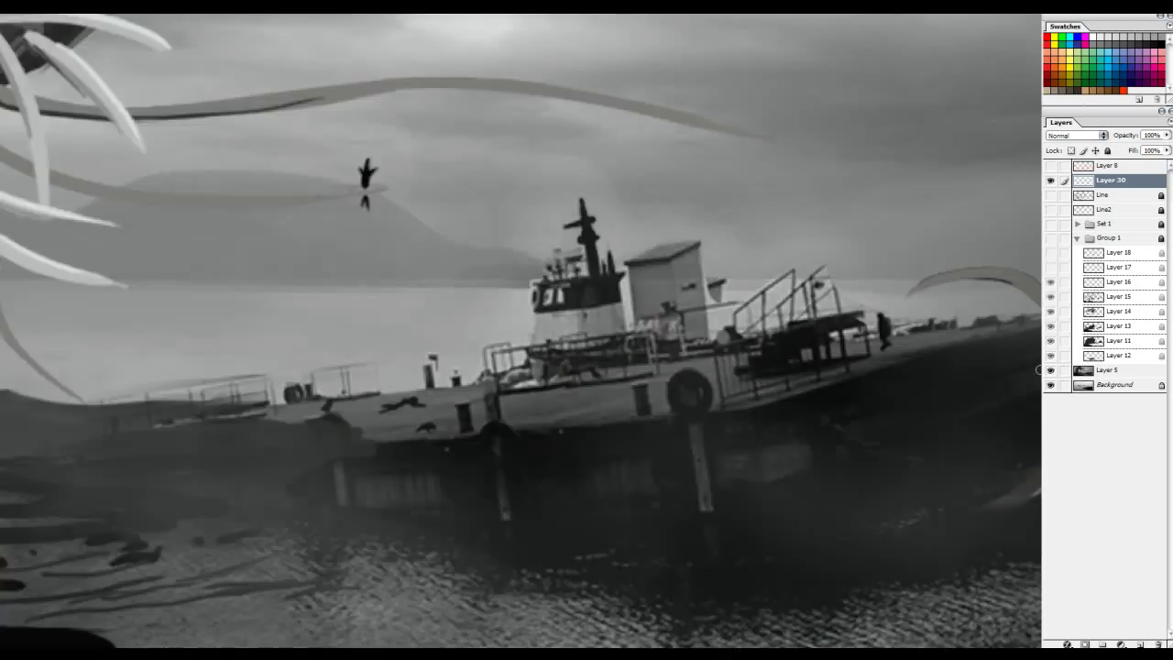
pyautogui.moveTo(424, 254); pyautogui.dragTo(645, 280)
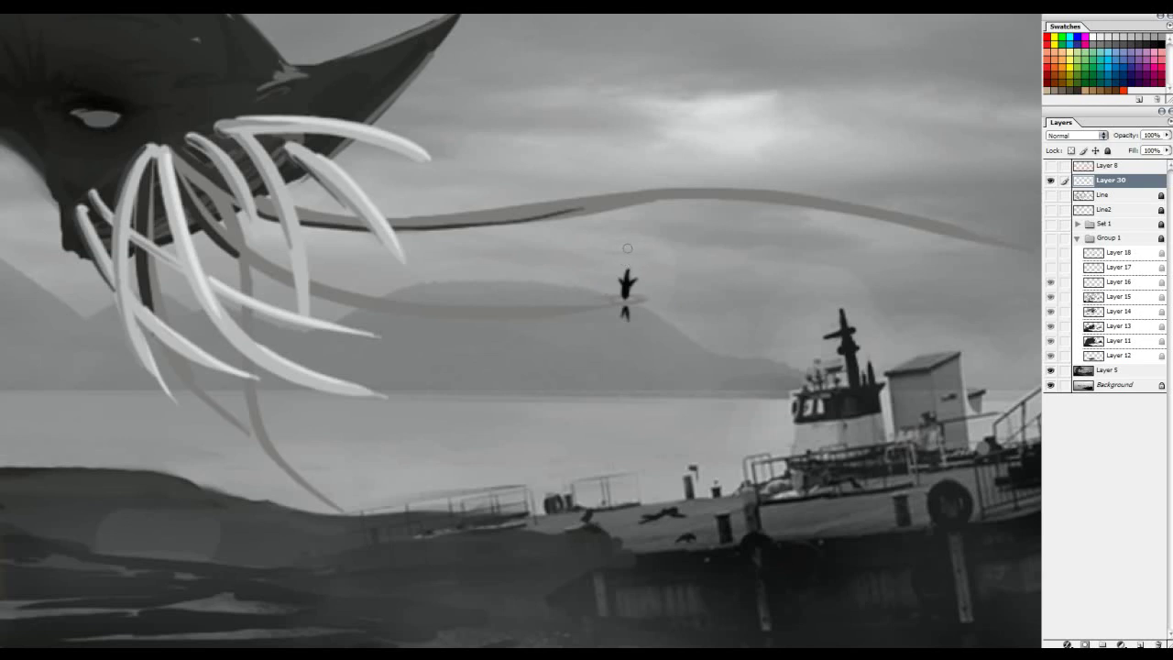
pyautogui.moveTo(456, 225); pyautogui.dragTo(527, 249)
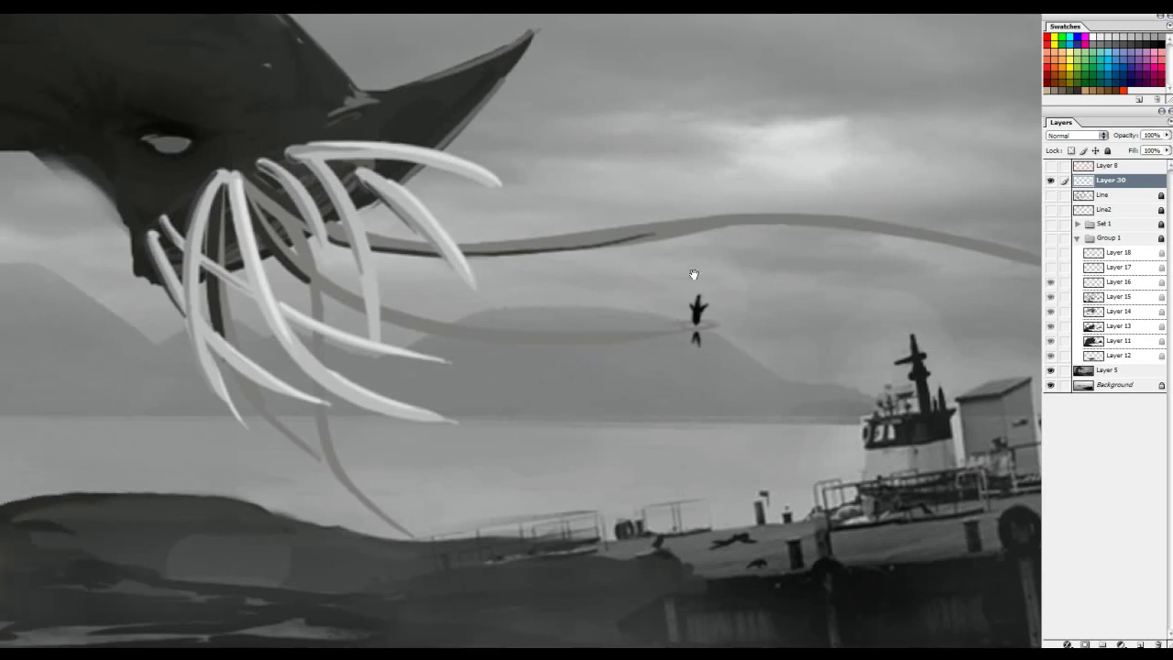
pyautogui.moveTo(731, 272); pyautogui.dragTo(672, 257)
# Try annotation strokes around the small dark figure over the water and undo them
pyautogui.moveTo(635, 295); pyautogui.dragTo(650, 289)
pyautogui.hotkey('ctrl', 'z')
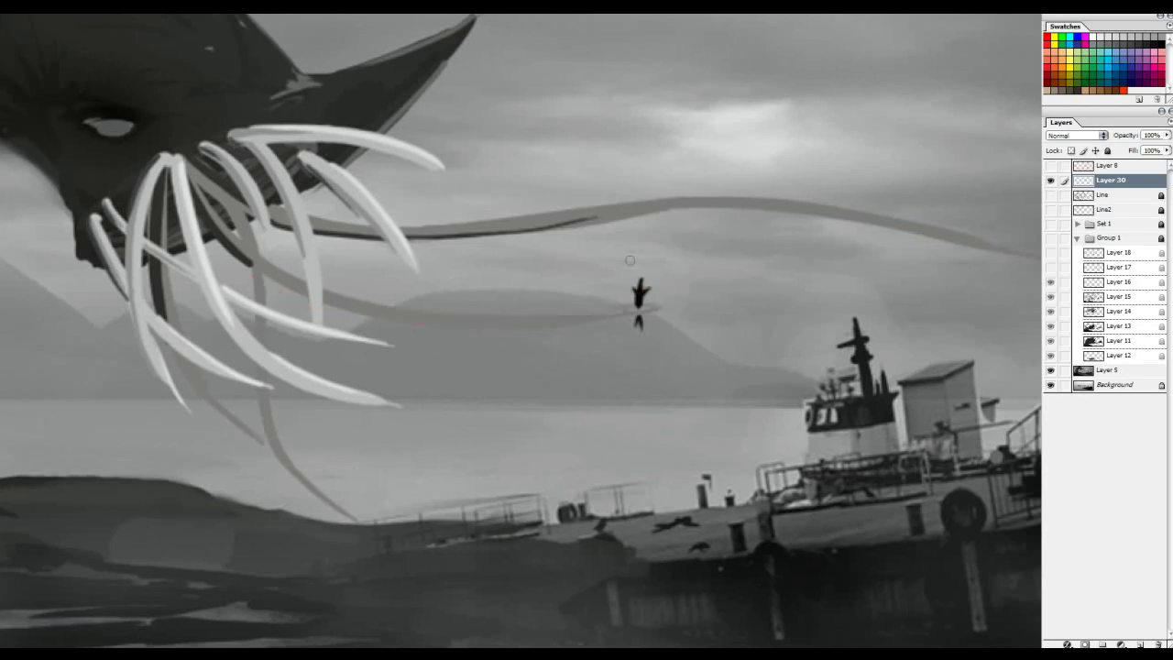
pyautogui.moveTo(512, 272); pyautogui.dragTo(748, 318)
pyautogui.moveTo(427, 284)
pyautogui.mouseDown()
pyautogui.moveTo(479, 318)
pyautogui.moveTo(896, 352)
pyautogui.mouseUp()
pyautogui.hotkey('ctrl', 'z')
# Make Group 1 visible again and hide Layer 5
pyautogui.moveTo(969, 300); pyautogui.dragTo(735, 280)
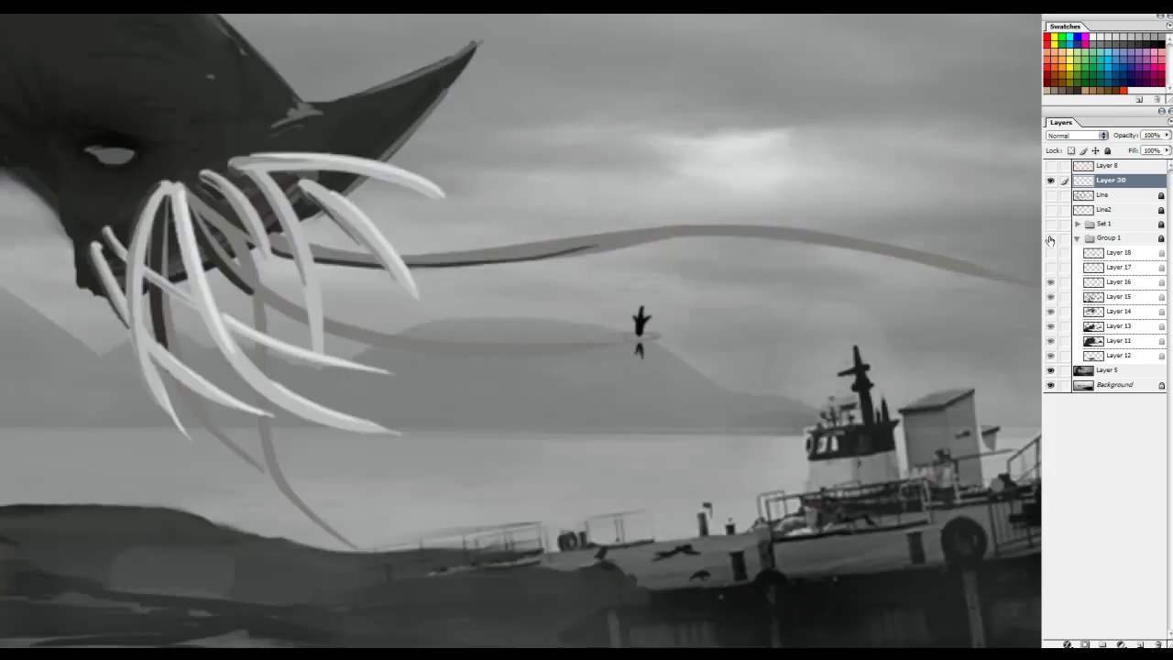
pyautogui.moveTo(754, 375); pyautogui.dragTo(546, 318)
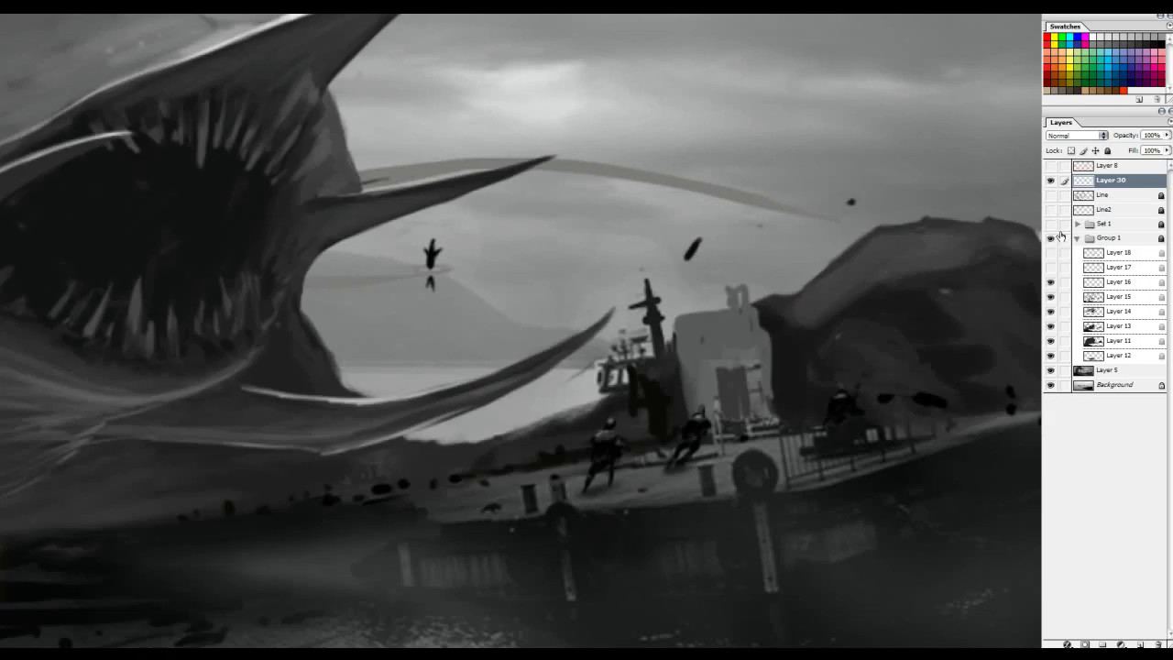
pyautogui.click(1050, 239)
pyautogui.click(1051, 369)
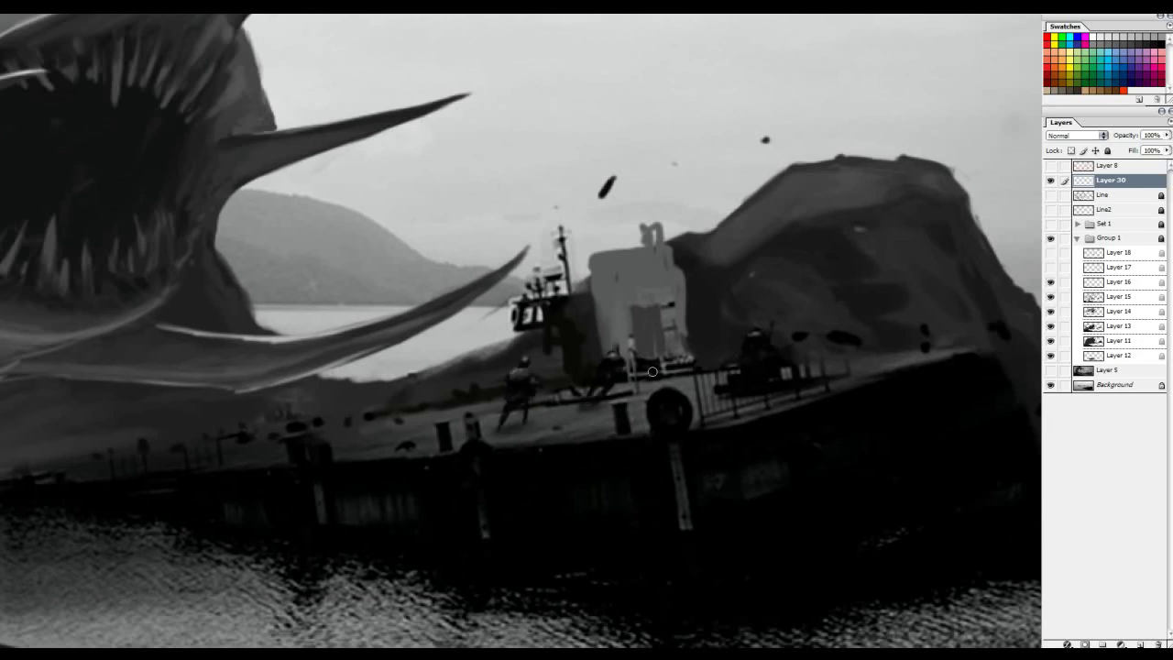
# Compare the ship's deck up close and in the full painting with and without Layer 16, leaving it visible
pyautogui.click(1050, 282)
pyautogui.click(1050, 282)
pyautogui.moveTo(611, 280)
pyautogui.mouseDown()
pyautogui.moveTo(670, 299)
pyautogui.moveTo(606, 295)
pyautogui.mouseUp()
pyautogui.hotkey('ctrl', '-')
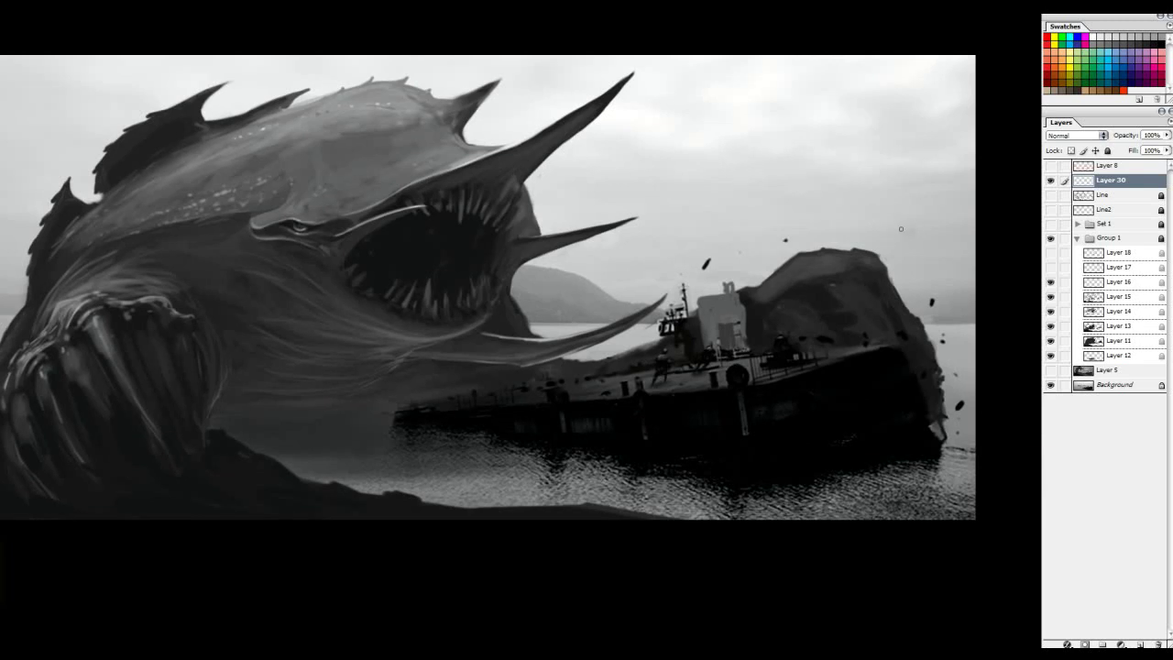
pyautogui.click(1051, 284)
pyautogui.click(1051, 284)
pyautogui.click(1052, 284)
pyautogui.click(1052, 284)
# Draw temporary red diagonal strokes from the ship's structures and the rocks down towards the deck, undoing them each time
pyautogui.moveTo(740, 244)
pyautogui.mouseDown()
pyautogui.moveTo(633, 245)
pyautogui.moveTo(836, 281)
pyautogui.mouseUp()
pyautogui.hotkey('ctrl', 'z')
pyautogui.keyDown('ctrl'); pyautogui.click(672, 351); pyautogui.keyUp('ctrl')
pyautogui.moveTo(647, 342); pyautogui.dragTo(584, 395)
pyautogui.hotkey('ctrl', 'z')
pyautogui.moveTo(645, 329); pyautogui.dragTo(564, 405)
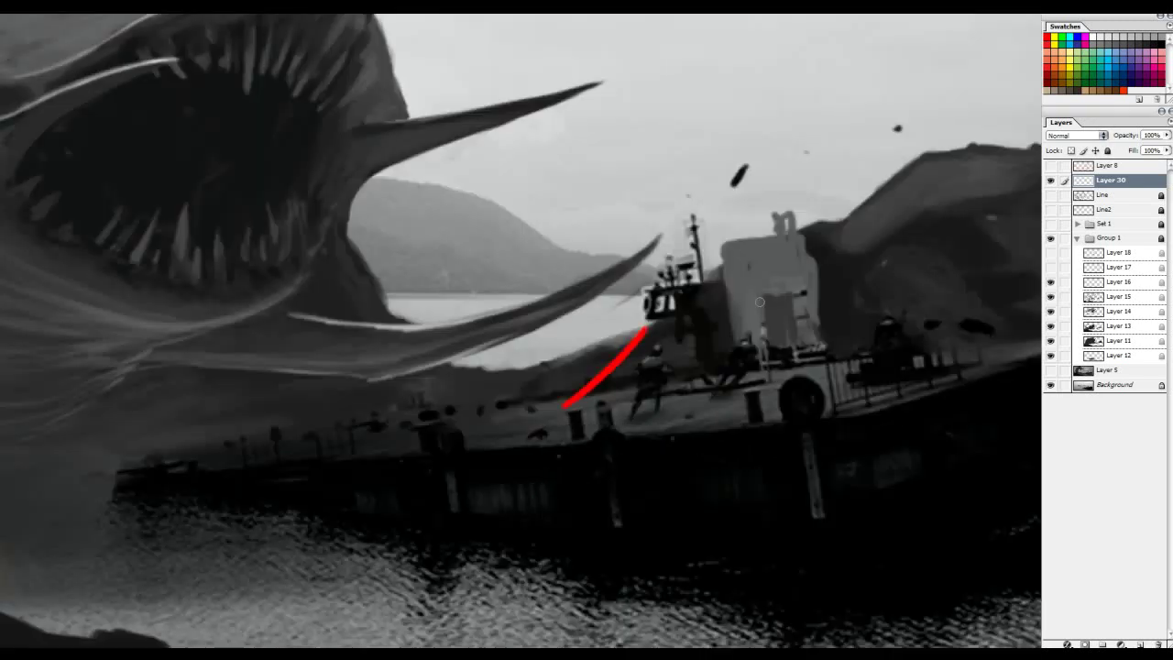
pyautogui.moveTo(762, 296); pyautogui.dragTo(701, 354)
pyautogui.moveTo(889, 275); pyautogui.dragTo(813, 354)
pyautogui.hotkey('ctrl', 'alt', 'z')
pyautogui.hotkey('ctrl', 'alt', 'z')
pyautogui.hotkey('ctrl', 'alt', 'z')
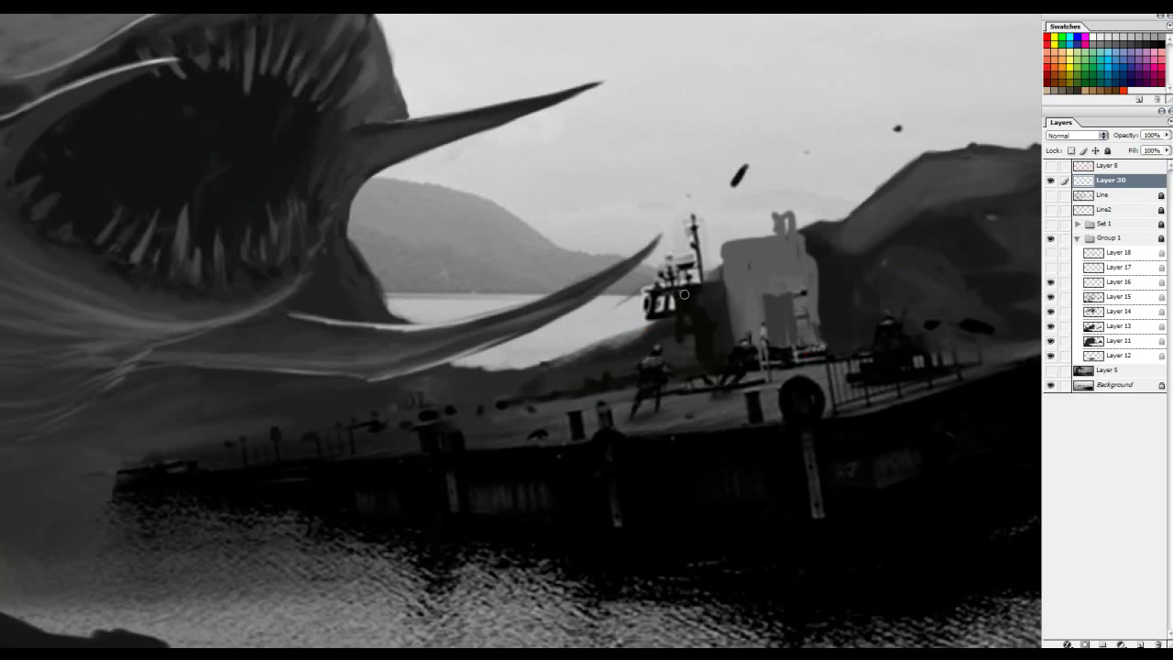
pyautogui.moveTo(769, 274); pyautogui.dragTo(708, 357)
pyautogui.moveTo(904, 255); pyautogui.dragTo(841, 320)
pyautogui.hotkey('ctrl', 'alt', 'z')
pyautogui.hotkey('ctrl', 'alt', 'z')
# Compare the area behind the ship's deck with and without Layer 17
pyautogui.moveTo(705, 425); pyautogui.dragTo(637, 435)
pyautogui.click(1049, 268)
pyautogui.click(1050, 267)
pyautogui.click(1050, 268)
pyautogui.click(1049, 267)
pyautogui.click(1050, 268)
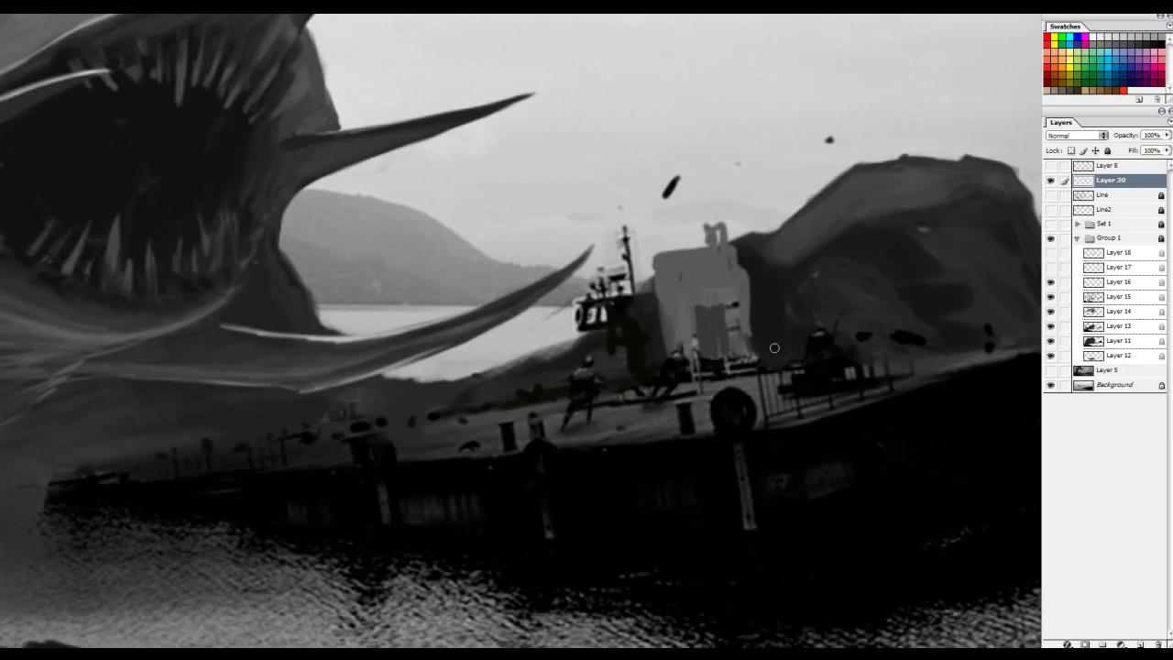
# Mark the three figures on the ship's deck with temporary strokes and undo them
pyautogui.moveTo(660, 334)
pyautogui.mouseDown()
pyautogui.moveTo(669, 366)
pyautogui.moveTo(701, 327)
pyautogui.mouseUp()
pyautogui.hotkey('ctrl', 'z')
pyautogui.hotkey('ctrl', 'z')
pyautogui.moveTo(523, 352)
pyautogui.mouseDown()
pyautogui.moveTo(603, 386)
pyautogui.moveTo(558, 419)
pyautogui.moveTo(597, 354)
pyautogui.mouseUp()
pyautogui.hotkey('ctrl', 'z')
pyautogui.hotkey('ctrl', 'z')
pyautogui.moveTo(817, 301)
pyautogui.mouseDown()
pyautogui.moveTo(782, 355)
pyautogui.moveTo(817, 299)
pyautogui.mouseUp()
pyautogui.hotkey('ctrl', 'z')
# Make Layer 17 visible and compare its haze behind the deck figures across the full painting
pyautogui.click(1050, 267)
pyautogui.click(1050, 267)
pyautogui.click(1050, 267)
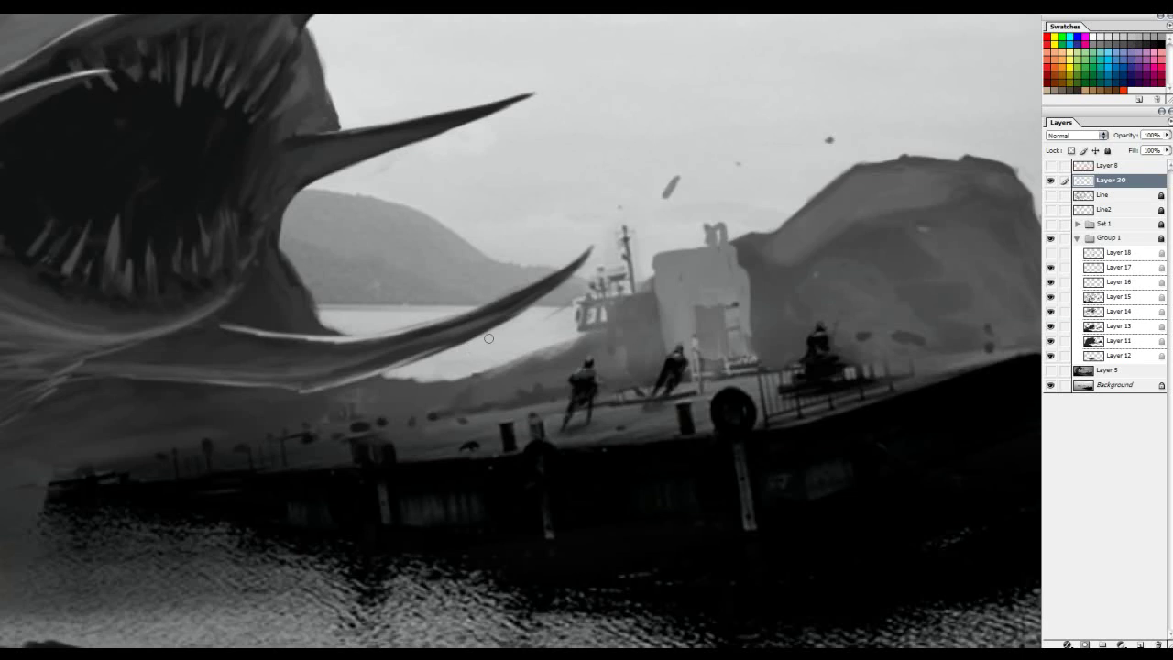
pyautogui.hotkey('ctrl', '-')
pyautogui.hotkey('ctrl', '-')
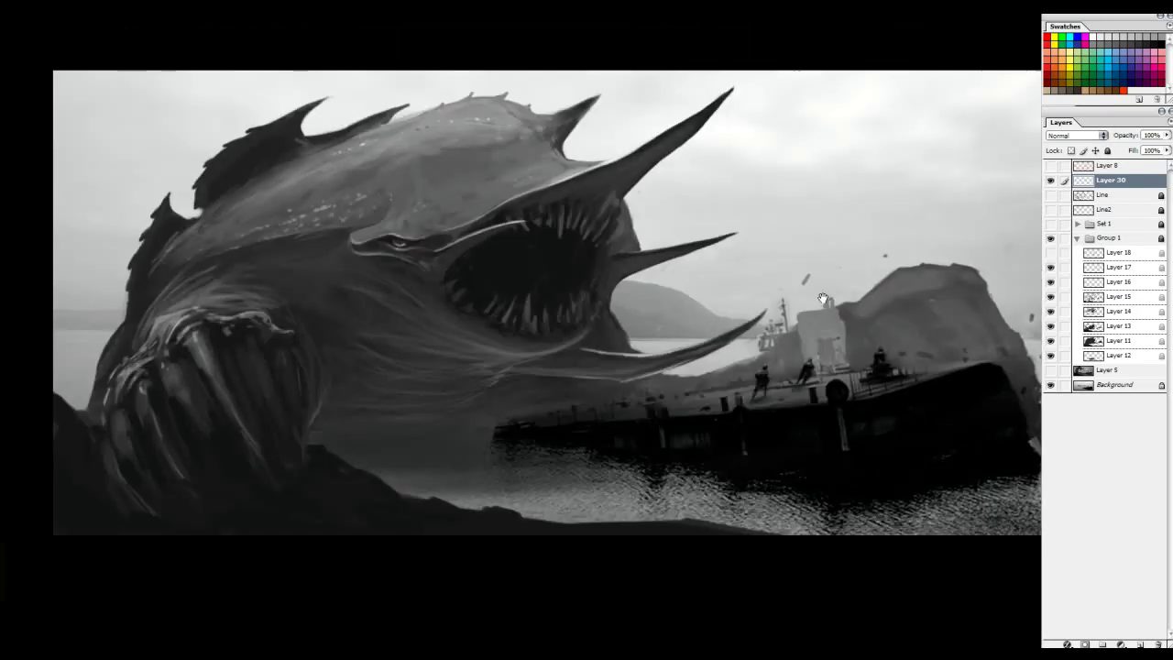
pyautogui.moveTo(945, 284); pyautogui.dragTo(823, 270)
pyautogui.click(1050, 267)
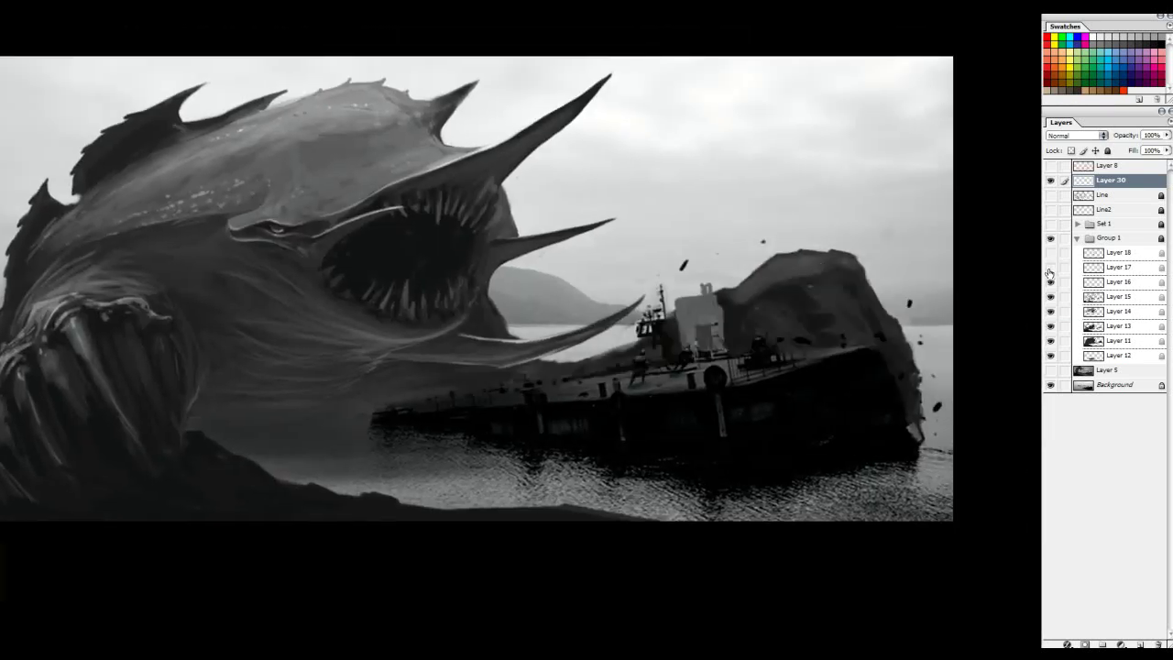
pyautogui.click(1050, 268)
pyautogui.moveTo(682, 321); pyautogui.dragTo(836, 322)
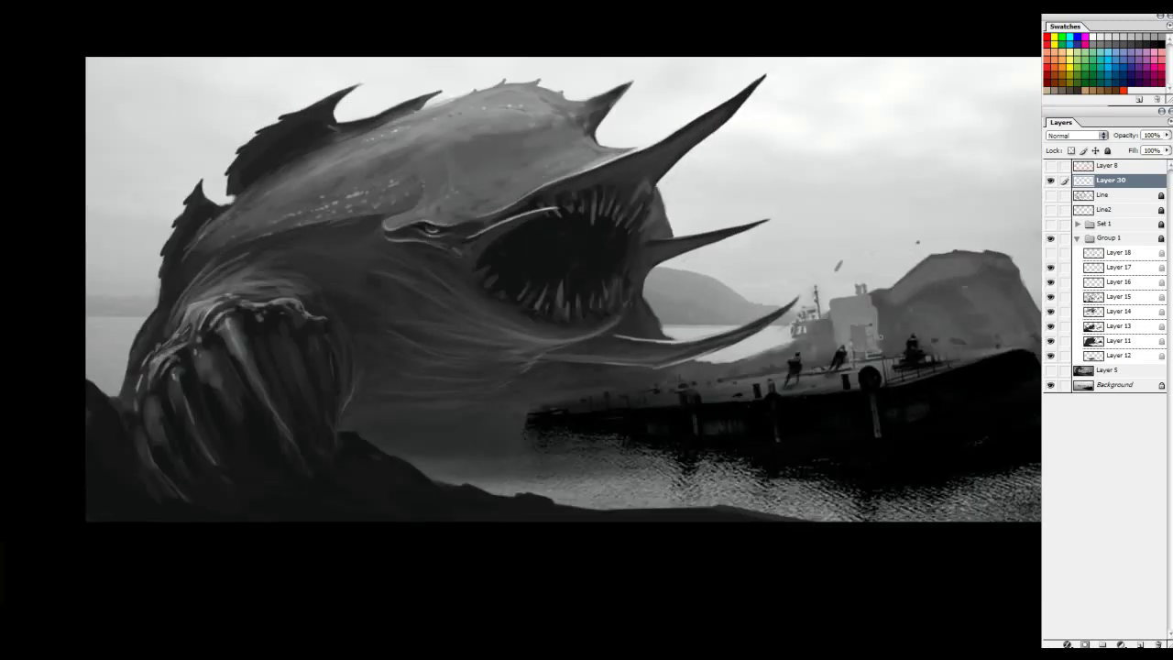
# Make Layer 18 visible and compare the painting with and without it, examining the area around the creature's open mouth up close
pyautogui.moveTo(930, 316)
pyautogui.mouseDown()
pyautogui.moveTo(811, 315)
pyautogui.moveTo(859, 325)
pyautogui.moveTo(805, 327)
pyautogui.mouseUp()
pyautogui.moveTo(719, 324); pyautogui.dragTo(700, 339)
pyautogui.click(1050, 253)
pyautogui.click(1051, 253)
pyautogui.click(1051, 254)
pyautogui.keyDown('ctrl'); pyautogui.click(427, 256); pyautogui.keyUp('ctrl')
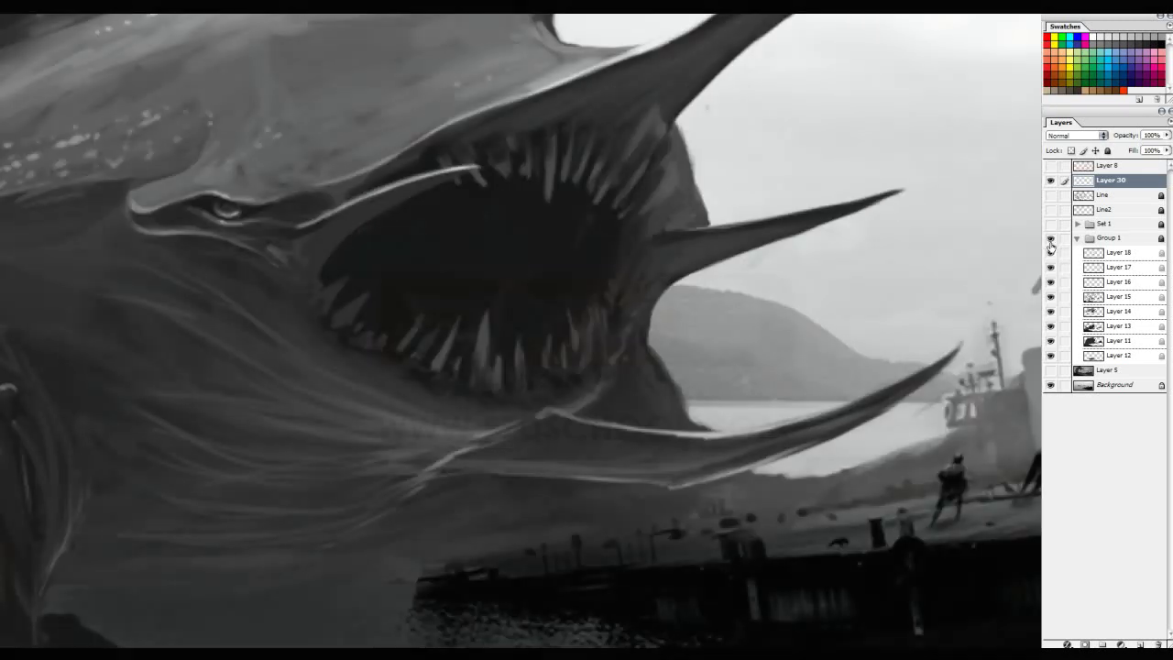